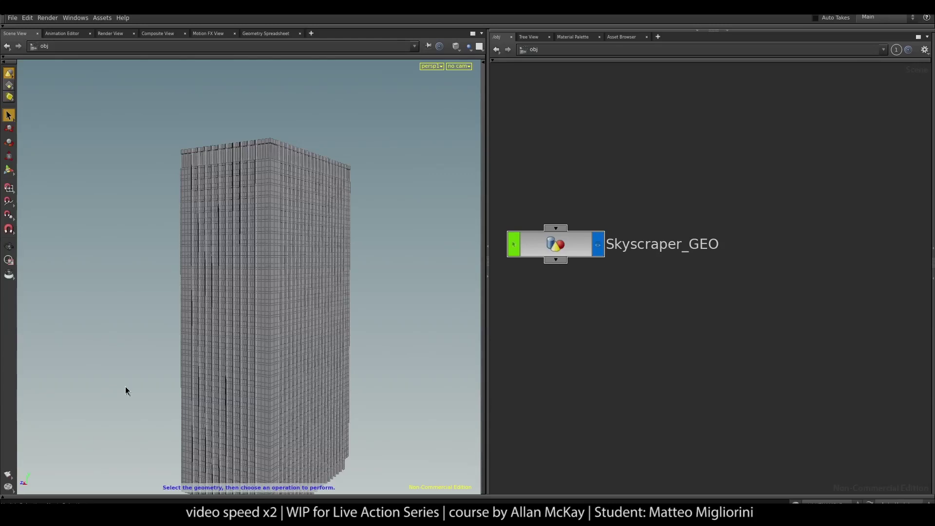
# Orbit the viewport around the skyscraper, ending on a view of the whole building.
pyautogui.press('Escape')
pyautogui.moveTo(397, 292); pyautogui.dragTo(265, 236)
pyautogui.moveTo(265, 236)
pyautogui.mouseDown(button='right')
pyautogui.moveTo(408, 267)
pyautogui.moveTo(246, 276)
pyautogui.mouseUp(button='right')
pyautogui.moveTo(247, 276)
pyautogui.mouseDown()
pyautogui.moveTo(158, 278)
pyautogui.moveTo(397, 292)
pyautogui.mouseUp()
# Enter Skyscraper_GEO and pan out over the network feeding OUT_Skyscraper.
pyautogui.click(574, 247)
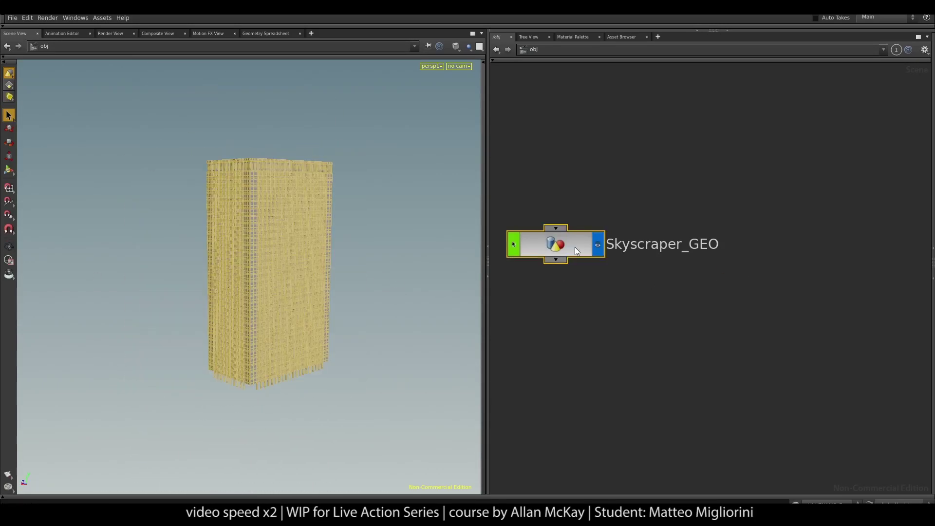
pyautogui.doubleClick(575, 247)
pyautogui.moveTo(752, 267); pyautogui.dragTo(740, 293, button='middle')
pyautogui.scroll(-2, 732, 334)
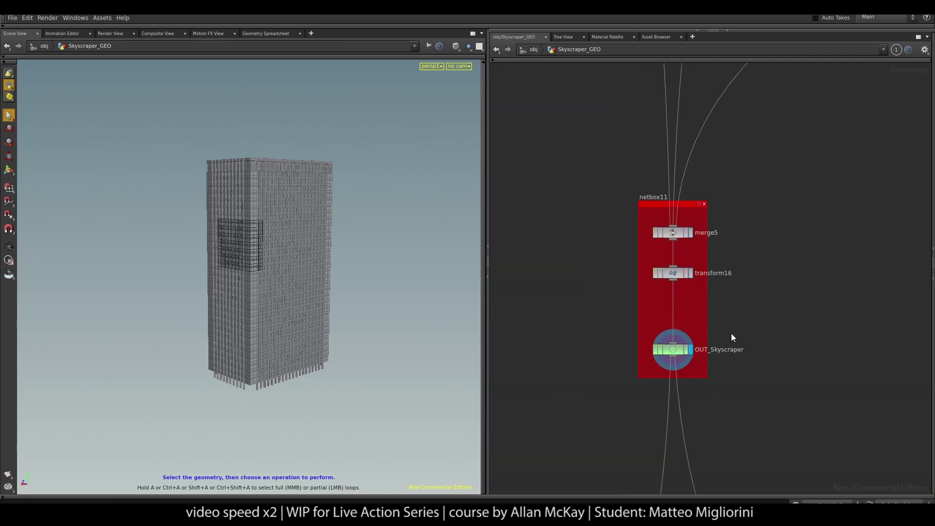
pyautogui.moveTo(762, 253); pyautogui.dragTo(662, 428, button='middle')
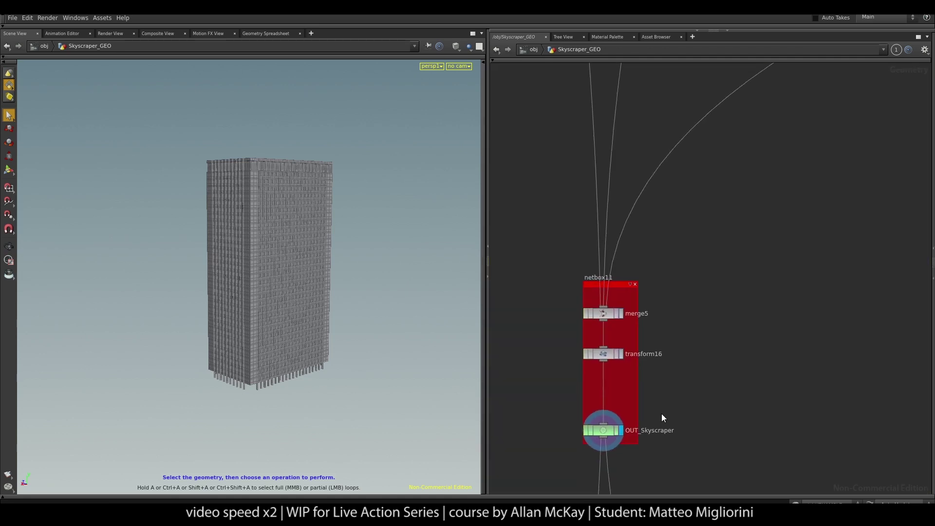
pyautogui.scroll(-3, 644, 332)
pyautogui.moveTo(644, 332); pyautogui.dragTo(609, 393, button='middle')
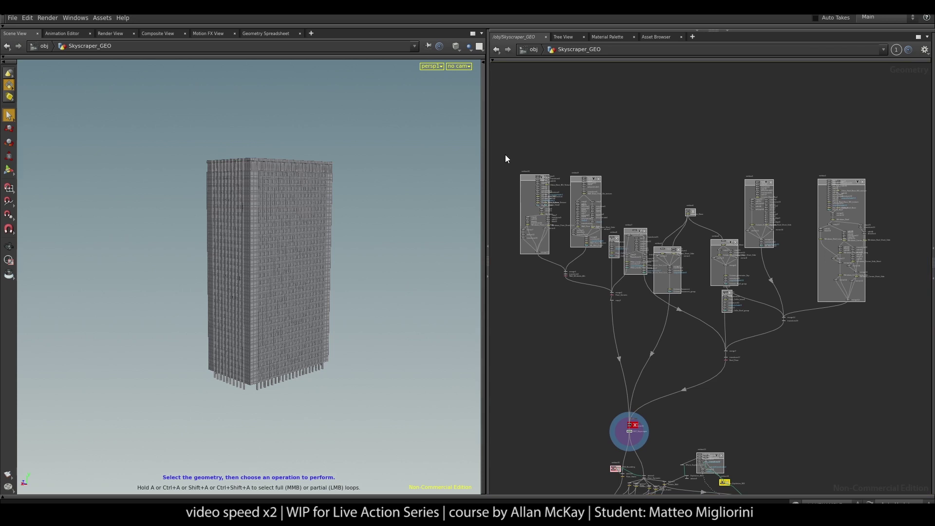
# Display the Glass_Base_NO_Texture glass plane, then the Frame_Base_NO_texture window frame.
pyautogui.scroll(3, 559, 183)
pyautogui.scroll(2, 578, 194)
pyautogui.scroll(4, 578, 195)
pyautogui.click(722, 315)
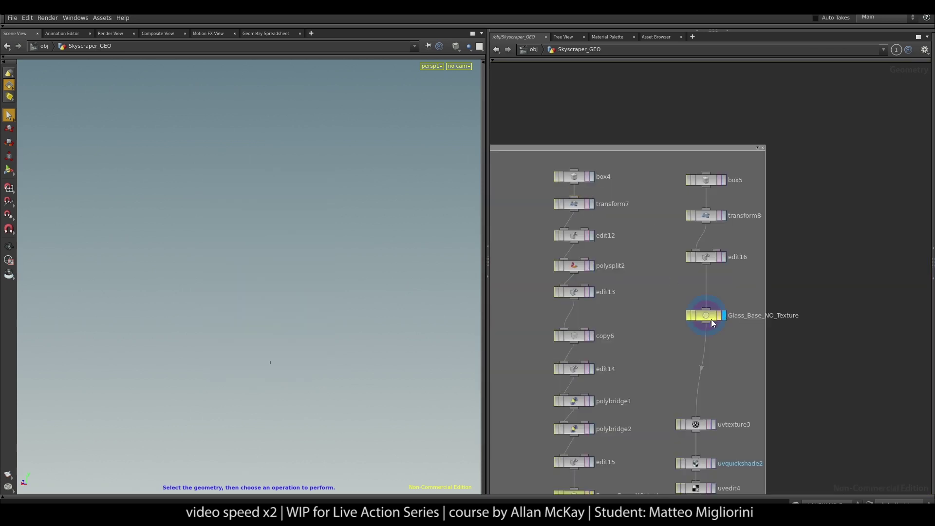
pyautogui.moveTo(225, 292)
pyautogui.mouseDown()
pyautogui.moveTo(356, 215)
pyautogui.moveTo(371, 229)
pyautogui.mouseUp()
pyautogui.moveTo(680, 492); pyautogui.dragTo(652, 266, button='middle')
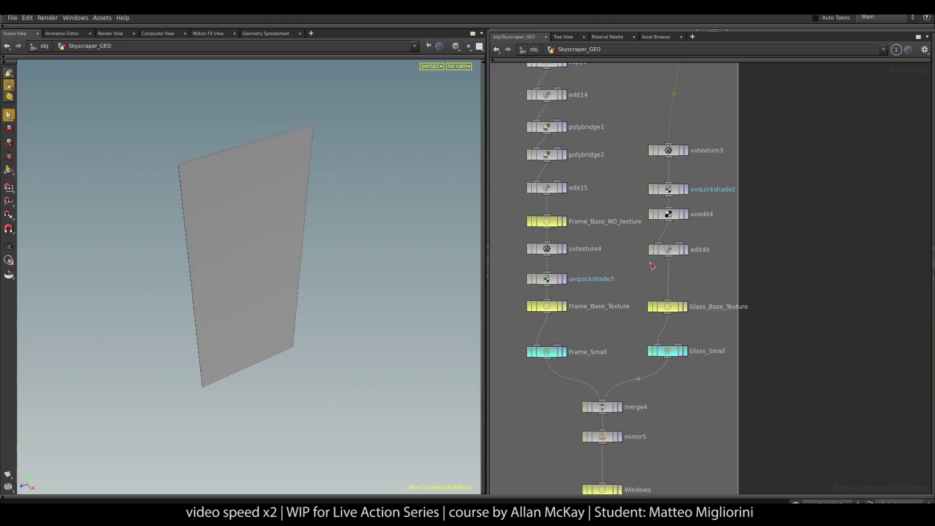
pyautogui.click(563, 222)
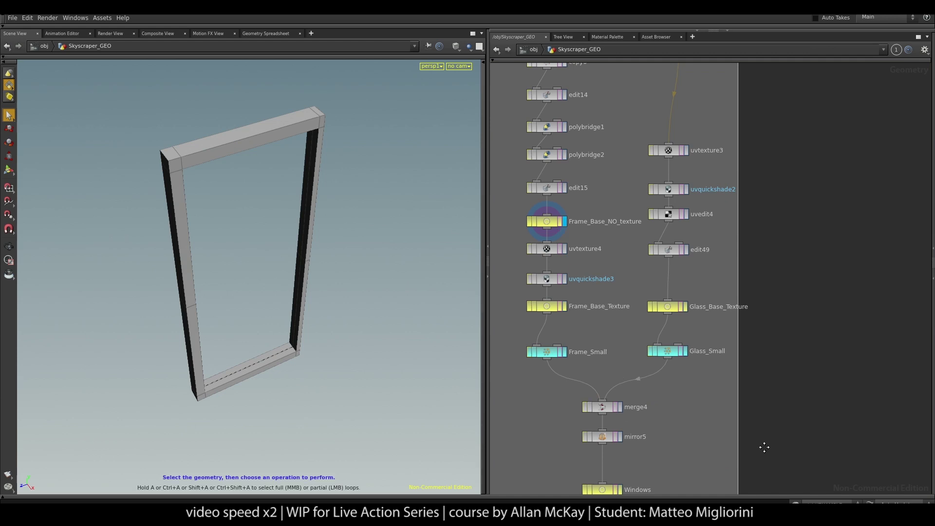
# Display the textured Windows result, then the Wall_Floor_Texture wall geometry.
pyautogui.moveTo(764, 447); pyautogui.dragTo(765, 315, button='middle')
pyautogui.click(617, 359)
pyautogui.scroll(-5, 794, 344)
pyautogui.moveTo(553, 234); pyautogui.dragTo(727, 395, button='middle')
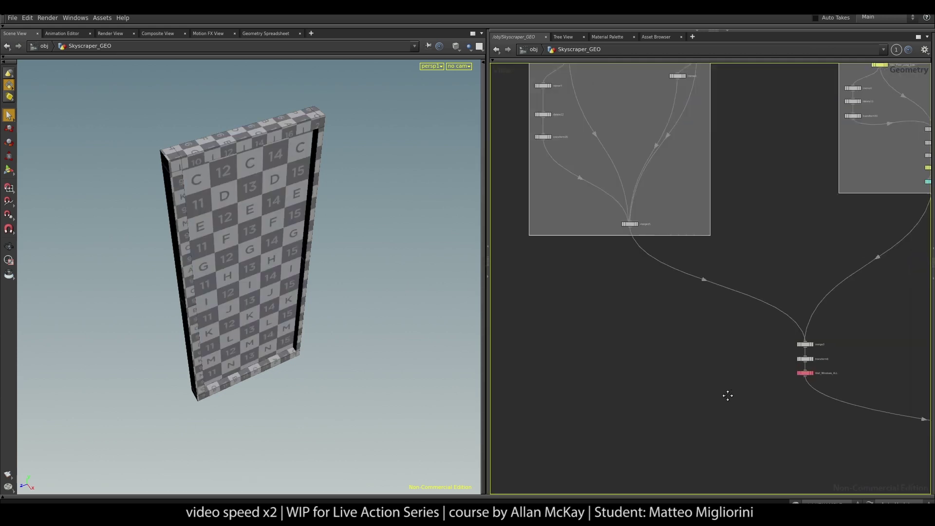
pyautogui.scroll(3, 694, 225)
pyautogui.scroll(2, 694, 225)
pyautogui.click(706, 251)
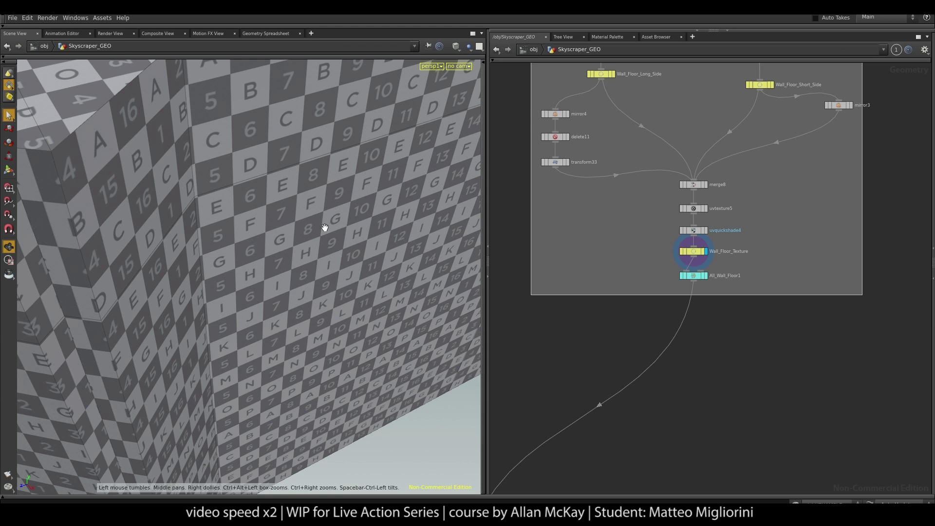
# Look down over the walls and display the combined Wall_Windows_ALL ring.
pyautogui.scroll(-5, 325, 227)
pyautogui.moveTo(310, 248)
pyautogui.mouseDown()
pyautogui.moveTo(227, 375)
pyautogui.moveTo(385, 338)
pyautogui.moveTo(378, 355)
pyautogui.moveTo(442, 307)
pyautogui.moveTo(397, 319)
pyautogui.mouseUp()
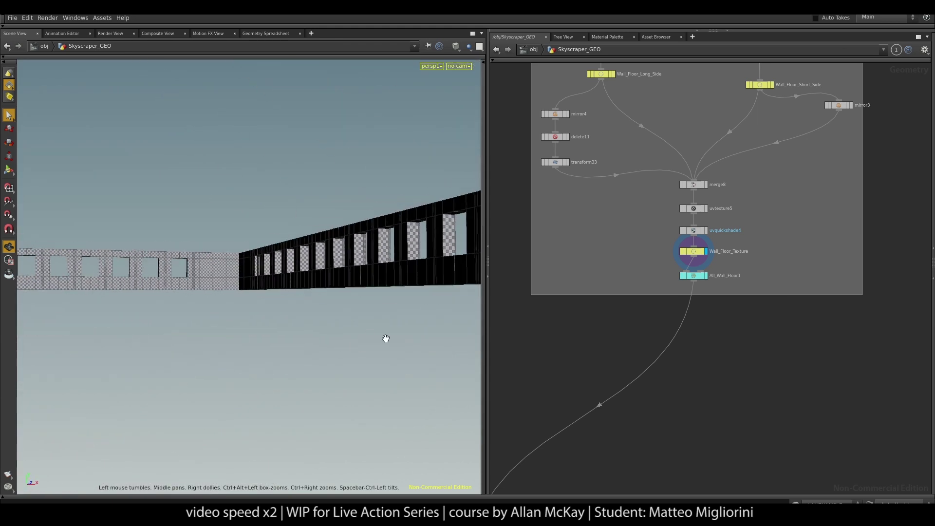
pyautogui.scroll(-5, 783, 411)
pyautogui.moveTo(783, 411); pyautogui.dragTo(760, 252, button='middle')
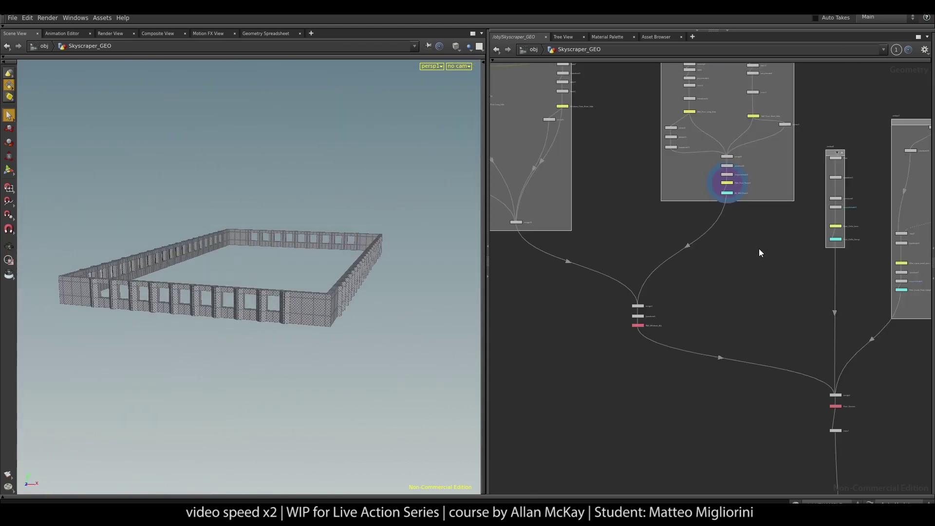
pyautogui.scroll(3, 704, 356)
pyautogui.scroll(1, 594, 301)
pyautogui.click(594, 301)
# Display the Floor_Generic floor with its pillars.
pyautogui.moveTo(376, 246)
pyautogui.mouseDown()
pyautogui.moveTo(280, 187)
pyautogui.moveTo(303, 288)
pyautogui.moveTo(255, 340)
pyautogui.moveTo(225, 284)
pyautogui.mouseUp()
pyautogui.scroll(-4, 516, 241)
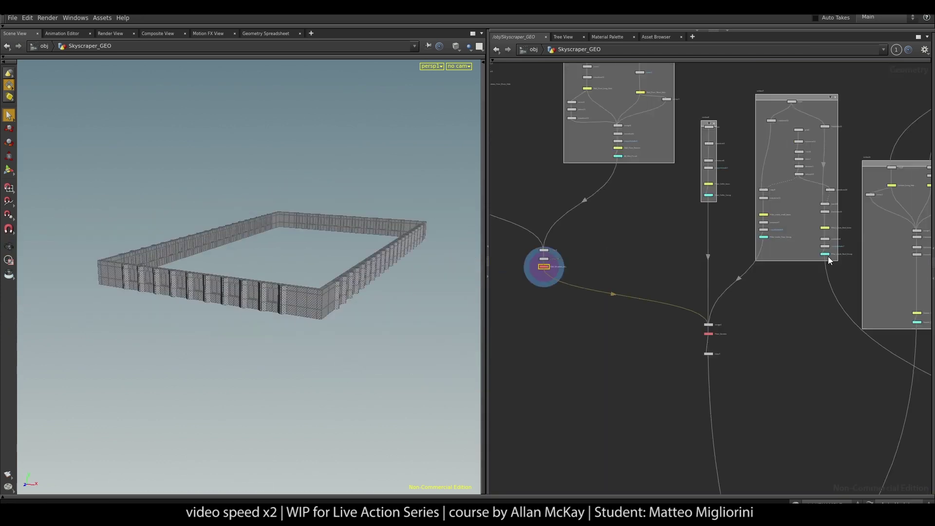
pyautogui.moveTo(744, 372); pyautogui.dragTo(572, 425, button='middle')
pyautogui.scroll(3, 584, 414)
pyautogui.scroll(3, 560, 409)
pyautogui.click(516, 406)
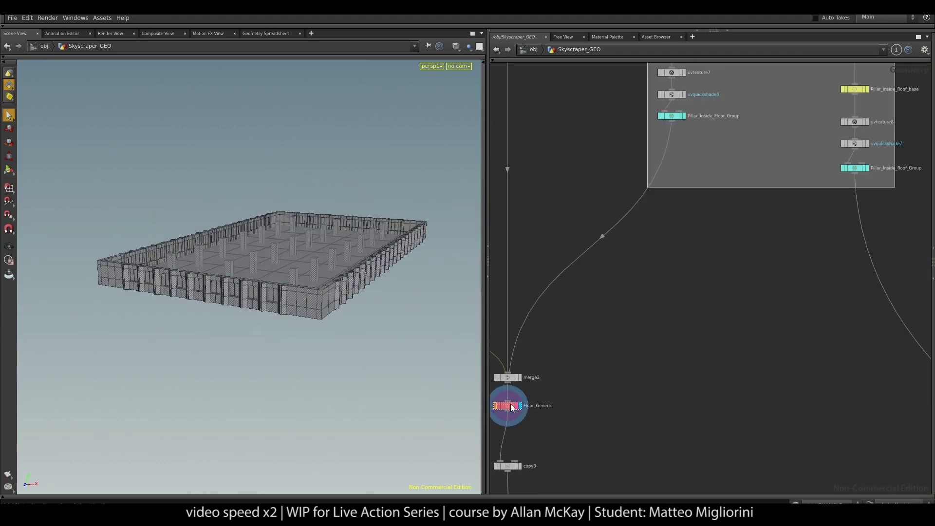
# Display the Roof_Floor output.
pyautogui.scroll(-5, 676, 366)
pyautogui.scroll(3, 708, 347)
pyautogui.scroll(-4, 708, 347)
pyautogui.moveTo(708, 347)
pyautogui.mouseDown(button='middle')
pyautogui.moveTo(755, 294)
pyautogui.moveTo(711, 268)
pyautogui.mouseUp(button='middle')
pyautogui.scroll(4, 682, 283)
pyautogui.click(650, 294)
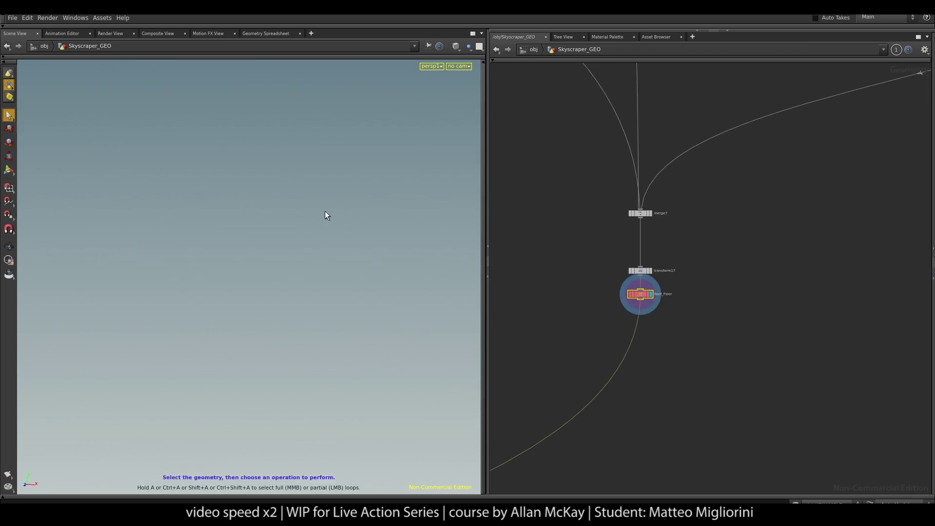
# Orbit around the roof slab and display the assembled tower at merge5.
pyautogui.press('Escape')
pyautogui.moveTo(289, 407)
pyautogui.mouseDown()
pyautogui.moveTo(192, 219)
pyautogui.moveTo(335, 278)
pyautogui.moveTo(321, 280)
pyautogui.mouseUp()
pyautogui.scroll(-4, 712, 411)
pyautogui.scroll(3, 579, 373)
pyautogui.scroll(2, 581, 371)
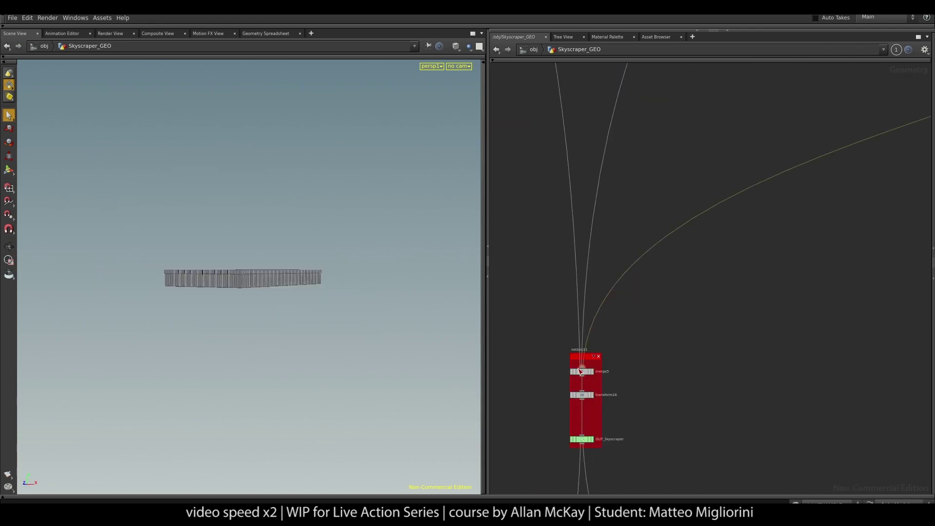
pyautogui.scroll(2, 580, 371)
pyautogui.click(603, 365)
# Orbit the tower, then look through the Camera_CenturyB_v001 camera.
pyautogui.press('Escape')
pyautogui.moveTo(374, 317)
pyautogui.mouseDown()
pyautogui.moveTo(335, 259)
pyautogui.moveTo(253, 303)
pyautogui.moveTo(311, 351)
pyautogui.mouseUp()
pyautogui.moveTo(575, 434); pyautogui.dragTo(562, 191, button='middle')
pyautogui.moveTo(371, 272)
pyautogui.mouseDown()
pyautogui.moveTo(379, 270)
pyautogui.moveTo(347, 252)
pyautogui.mouseUp()
pyautogui.click(459, 66)
pyautogui.click(516, 75)
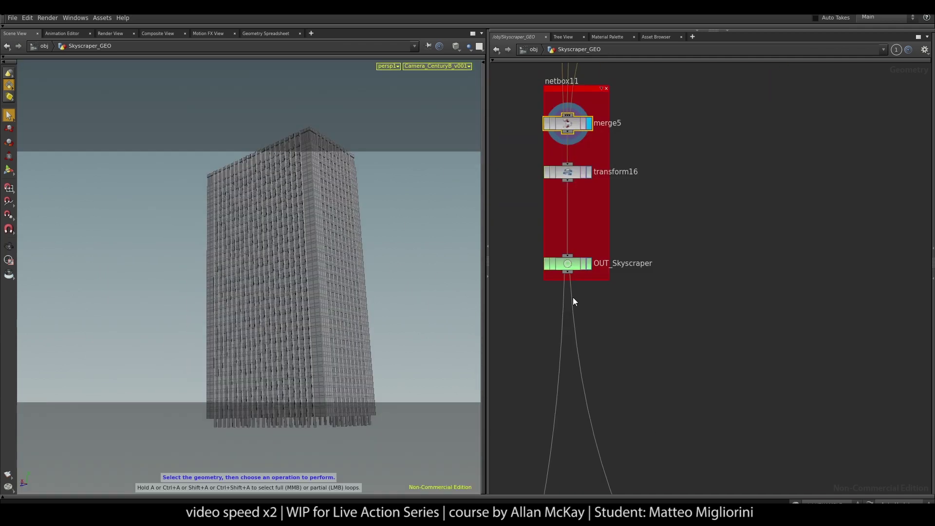
# Display transform16, then the final OUT_Skyscraper tower, and orbit around it.
pyautogui.click(588, 171)
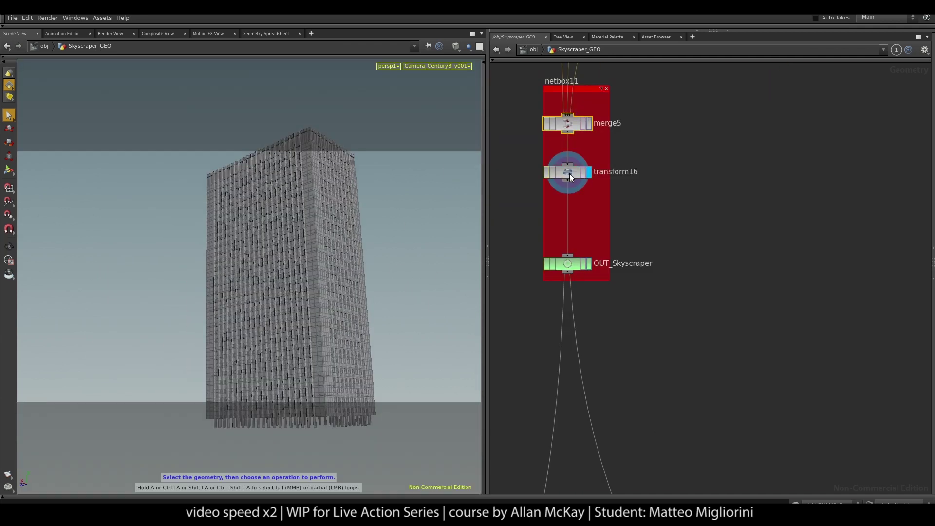
pyautogui.click(568, 264)
pyautogui.moveTo(191, 350); pyautogui.dragTo(407, 225)
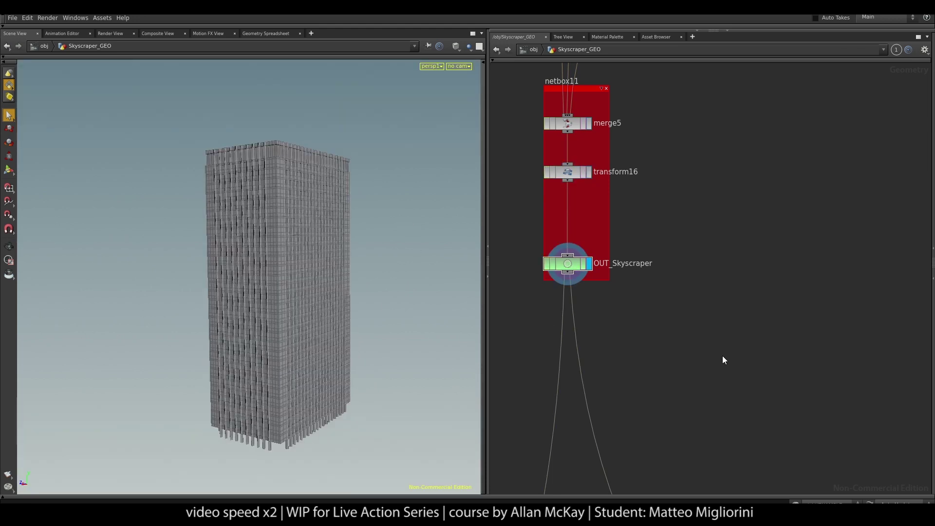
pyautogui.scroll(-3, 705, 180)
pyautogui.scroll(3, 665, 246)
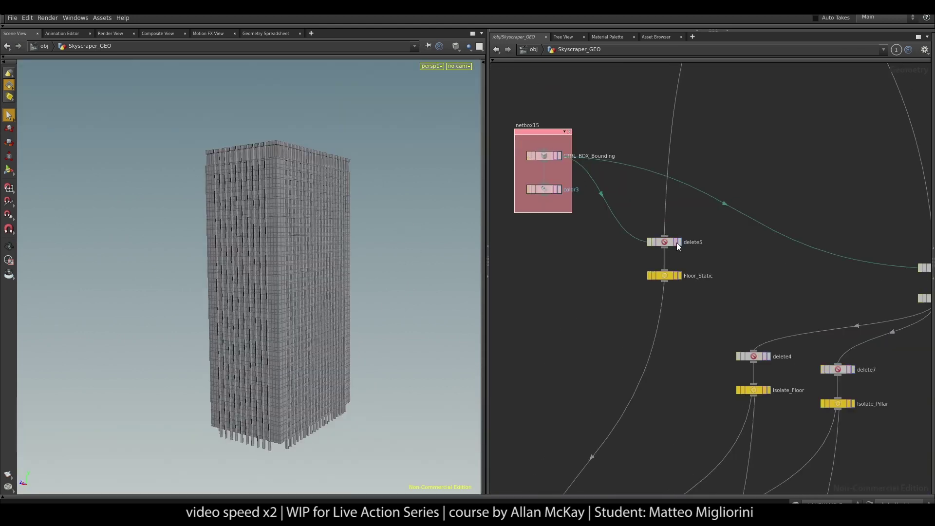
# Create a merge19 node and wire Floor_Dynamic and Floor_Static into it.
pyautogui.click(545, 157)
pyautogui.moveTo(786, 298); pyautogui.dragTo(694, 267, button='middle')
pyautogui.click(677, 271)
pyautogui.press('Tab')
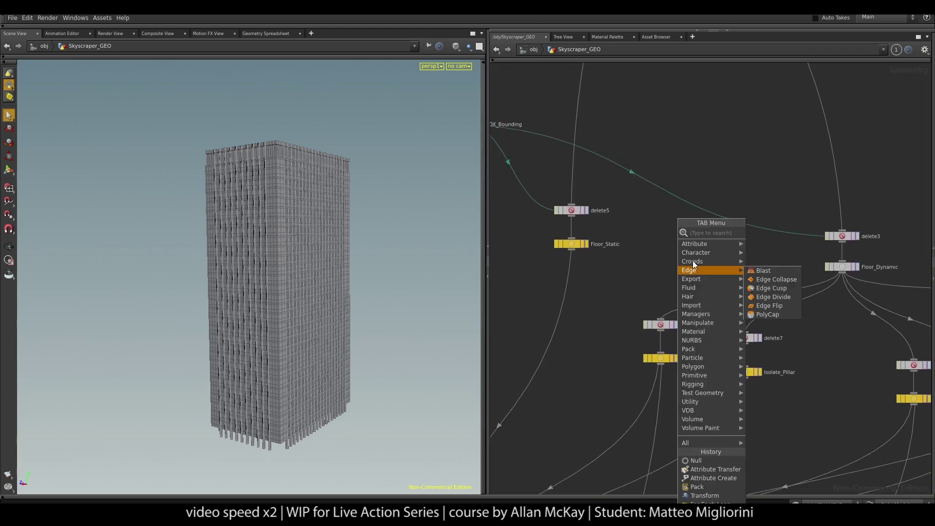
pyautogui.press('Escape')
pyautogui.press('Tab')
pyautogui.write('mer')
pyautogui.press('Return')
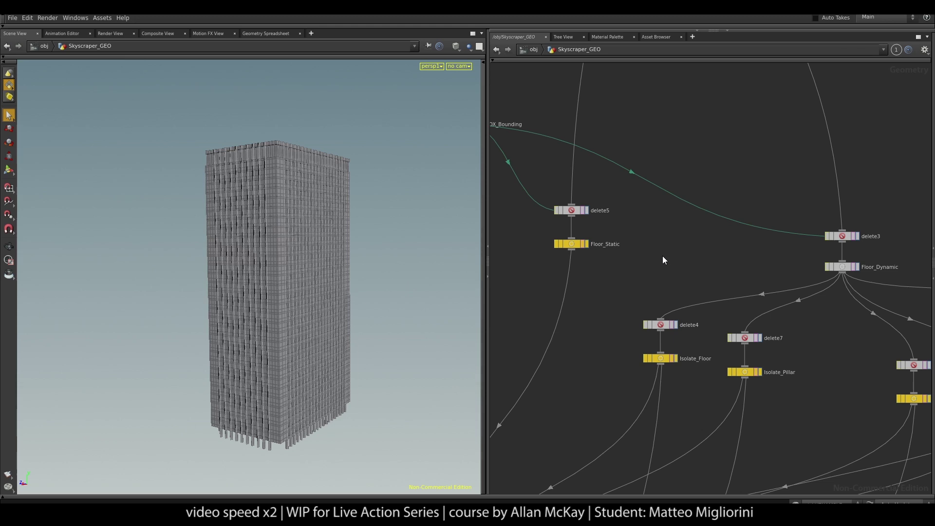
pyautogui.click(687, 264)
pyautogui.moveTo(841, 272); pyautogui.dragTo(687, 258)
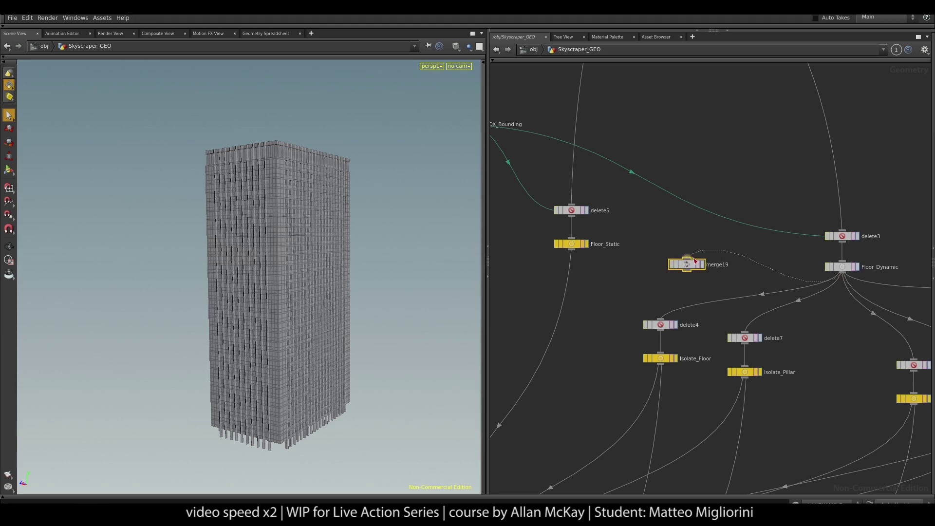
pyautogui.click(687, 258)
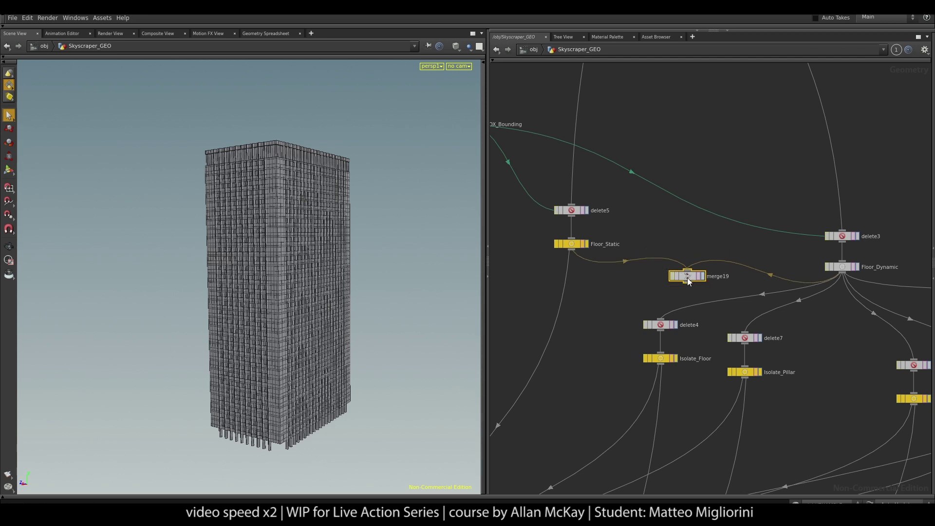
# Insert color1 on the Floor_Static wire and a copy, color6, on the Floor_Dynamic wire.
pyautogui.moveTo(688, 278); pyautogui.dragTo(745, 273, button='middle')
pyautogui.press('Tab')
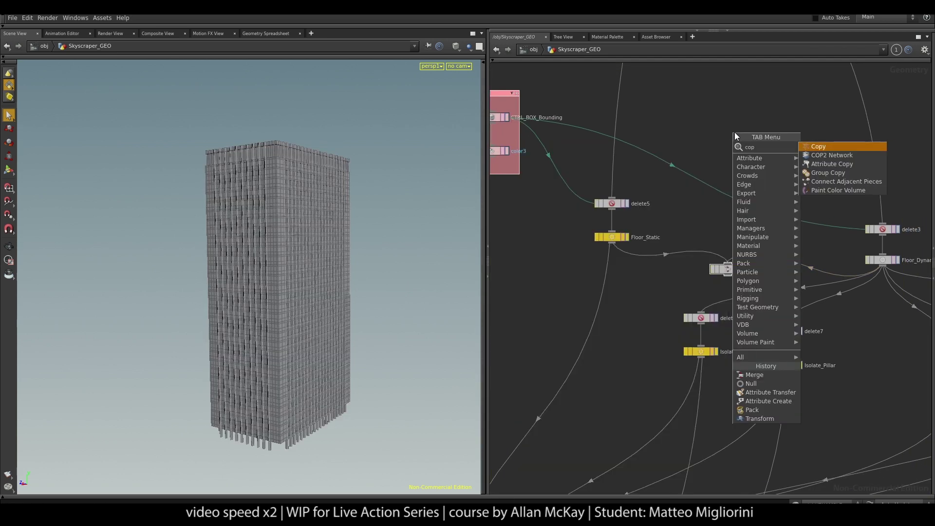
pyautogui.press('Return')
pyautogui.scroll(2, 734, 133)
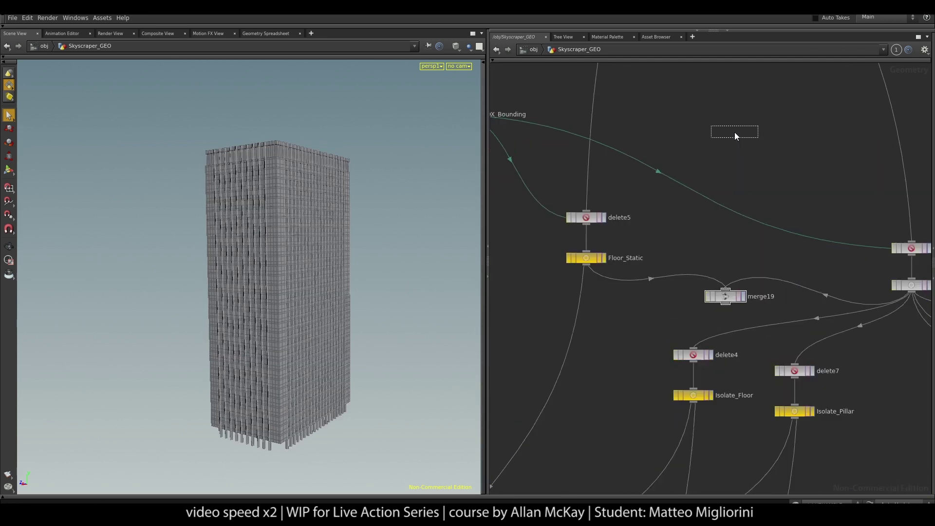
pyautogui.click(734, 132)
pyautogui.moveTo(779, 170); pyautogui.dragTo(798, 120, button='middle')
pyautogui.moveTo(720, 88); pyautogui.dragTo(664, 236)
pyautogui.moveTo(823, 199); pyautogui.dragTo(756, 223, button='middle')
pyautogui.moveTo(731, 141); pyautogui.dragTo(762, 252)
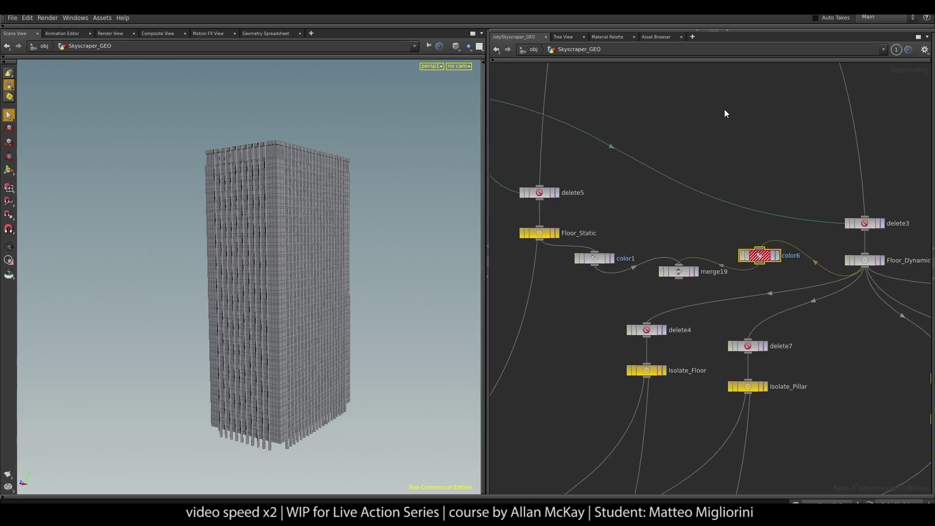
# Set color6's colour to magenta in the colour picker.
pyautogui.press('p')
pyautogui.click(785, 139)
pyautogui.moveTo(715, 114); pyautogui.dragTo(722, 119)
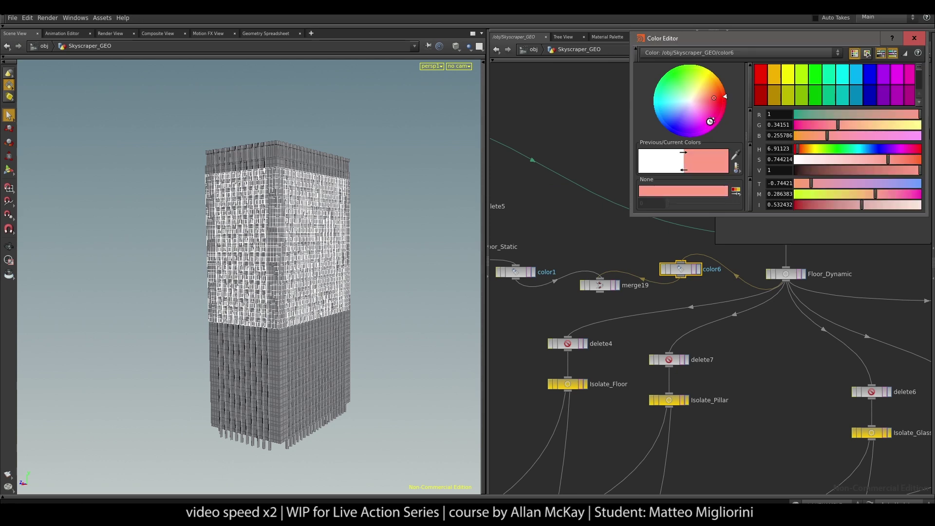
pyautogui.click(914, 38)
# Confirm color1 stays white, display merge19, and select CTRL_BOX_Bounding.
pyautogui.click(553, 272)
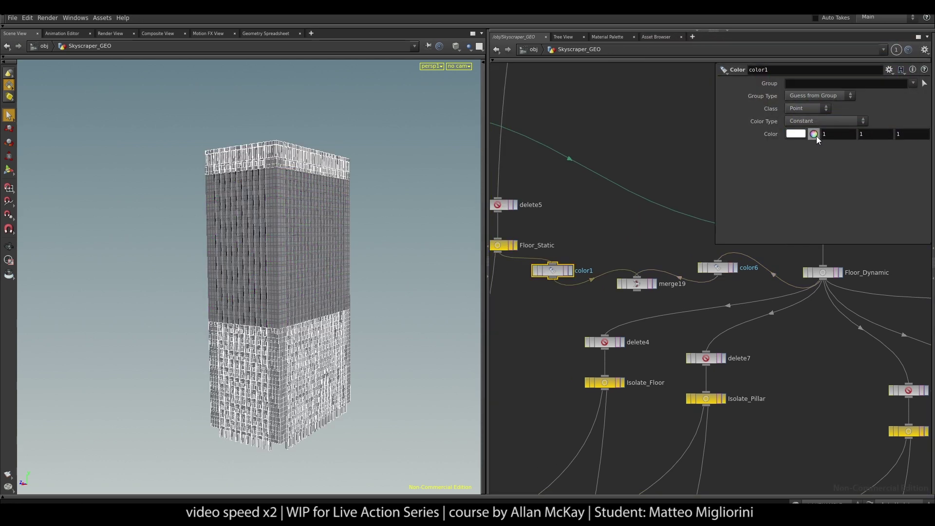
pyautogui.click(653, 283)
pyautogui.scroll(-3, 610, 266)
pyautogui.click(499, 189)
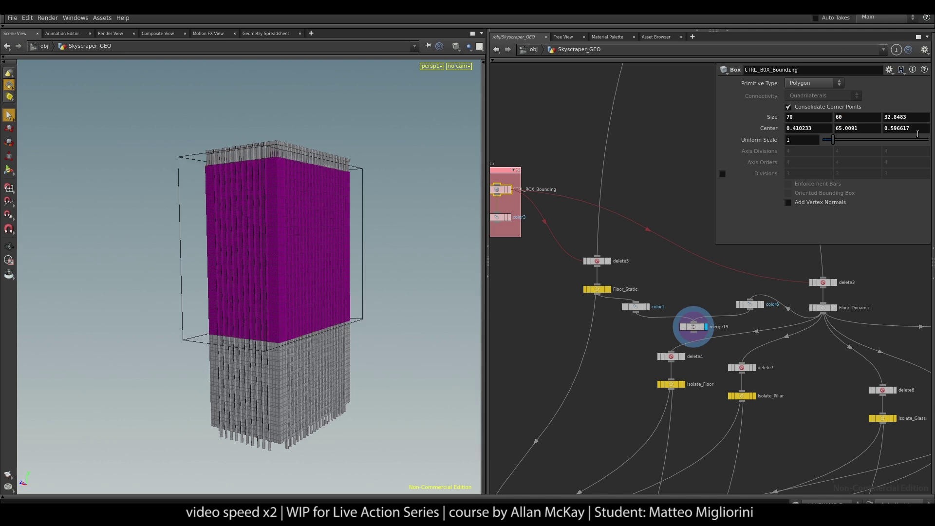
# Try CTRL_BOX_Bounding centre heights of 80, then 20.
pyautogui.click(875, 121)
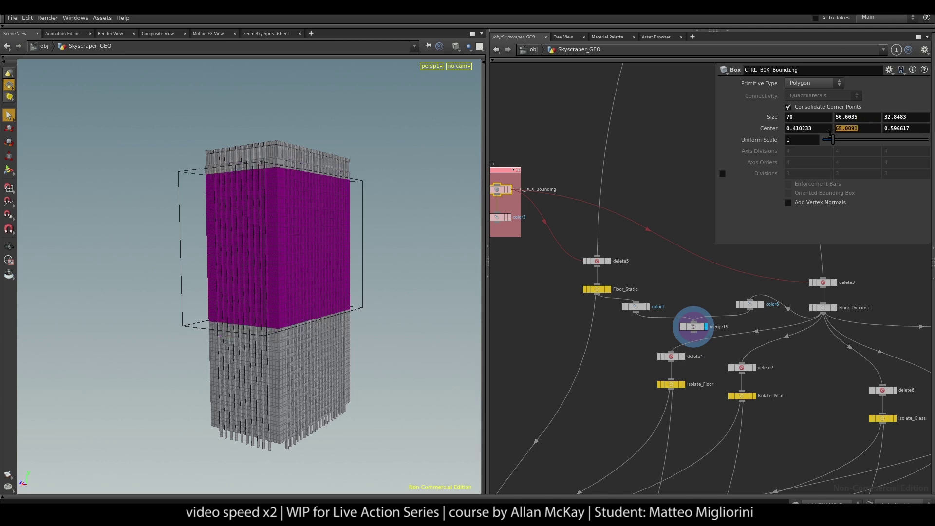
pyautogui.write('80')
pyautogui.press('Return')
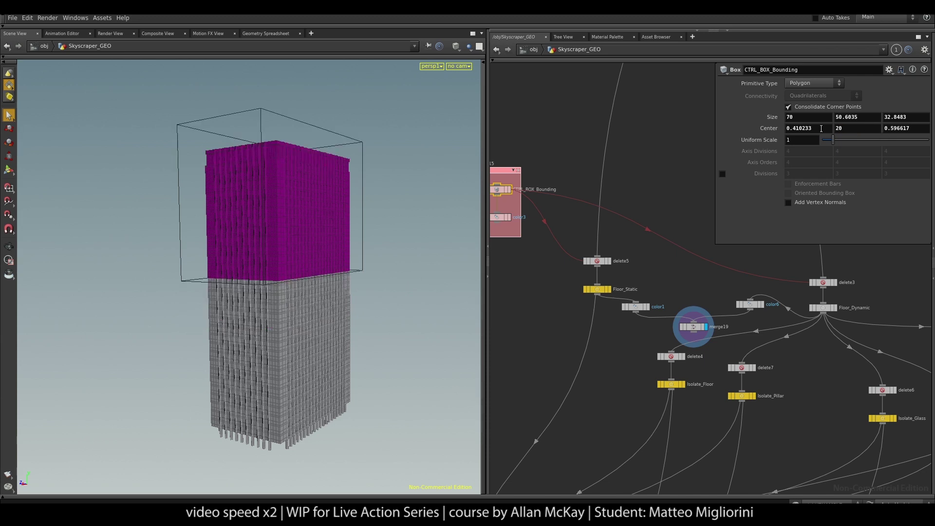
pyautogui.press('Return')
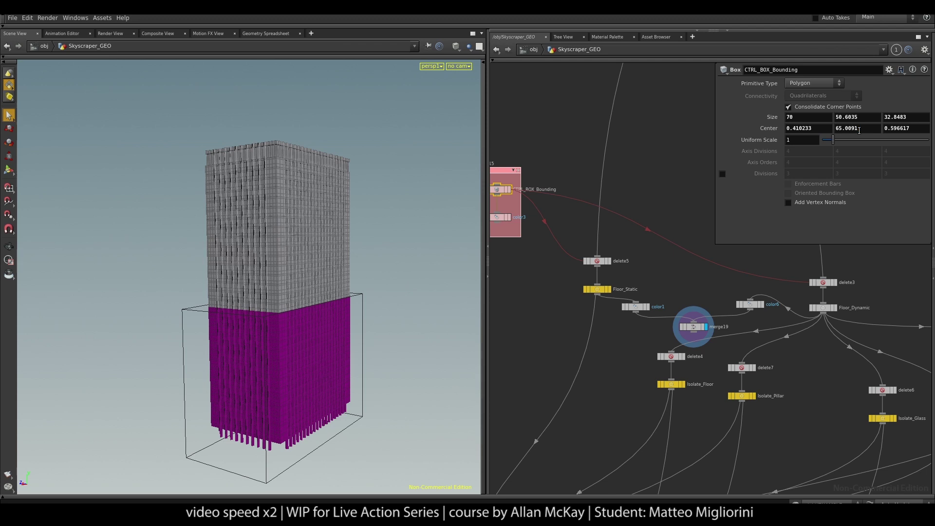
# Display delete5's tower without the boxed floors, then the Floor_Dynamic output.
pyautogui.click(610, 262)
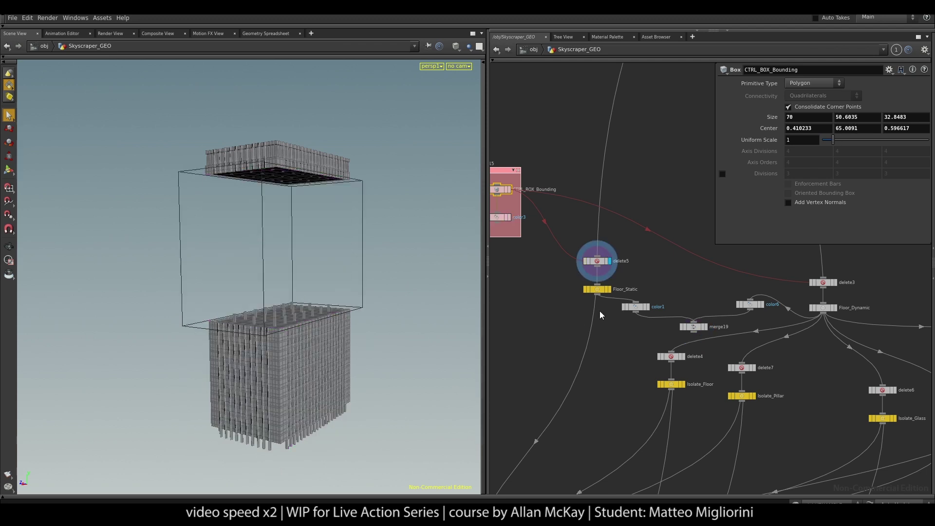
pyautogui.click(835, 307)
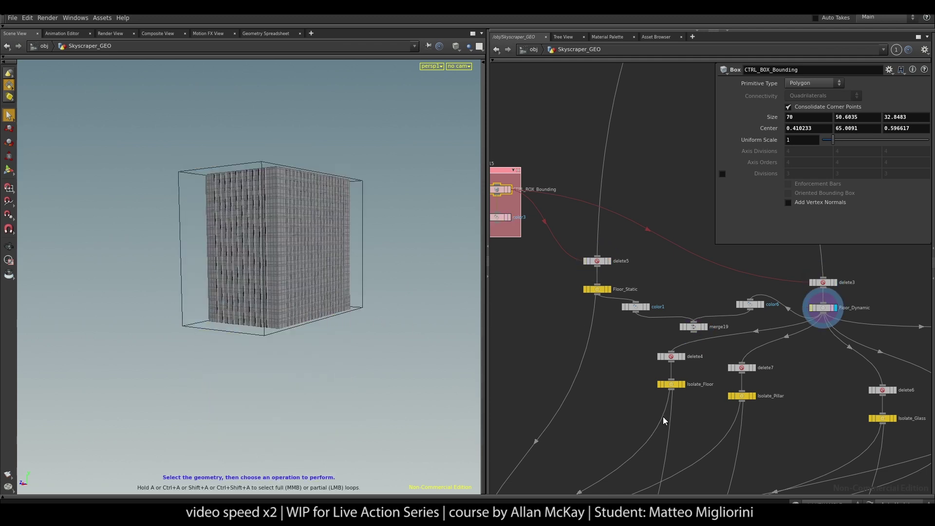
pyautogui.moveTo(831, 404); pyautogui.dragTo(572, 343, button='middle')
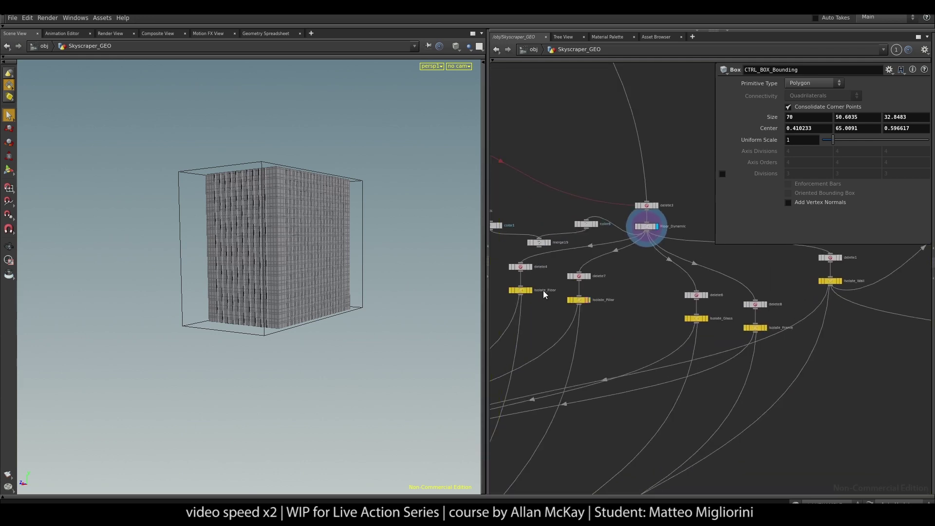
# Display the Isolate_Floor slabs, then the Isolate_Pillar pillars on their own.
pyautogui.scroll(2, 543, 290)
pyautogui.click(519, 289)
pyautogui.scroll(4, 519, 290)
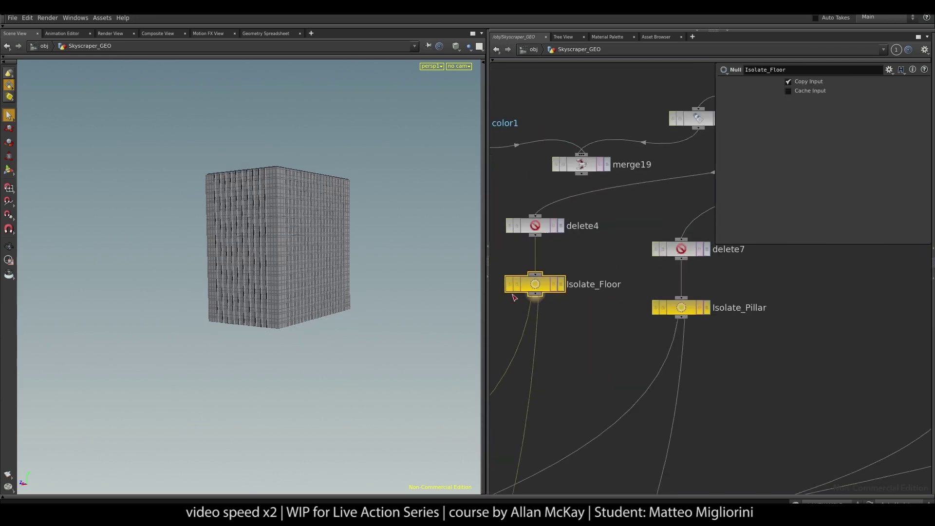
pyautogui.click(679, 319)
pyautogui.moveTo(679, 378); pyautogui.dragTo(507, 368, button='middle')
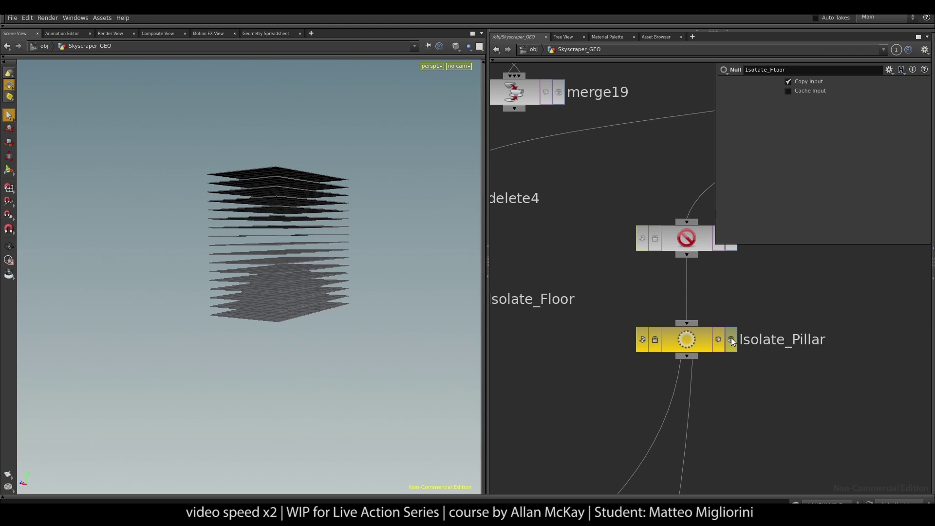
pyautogui.click(730, 339)
pyautogui.click(686, 340)
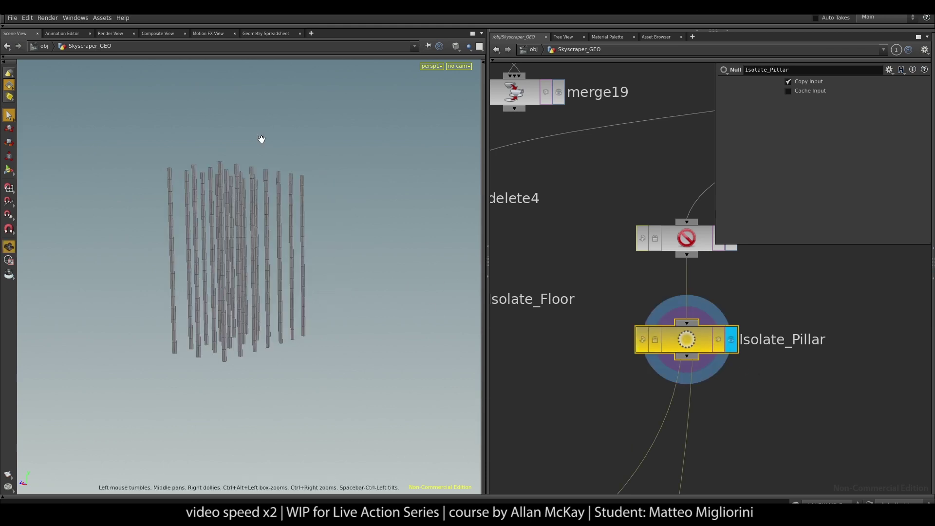
# Display the Isolate_Glass panes, then the Isolate_Frame window frames.
pyautogui.moveTo(816, 408); pyautogui.dragTo(586, 382, button='middle')
pyautogui.scroll(-3, 586, 382)
pyautogui.scroll(4, 607, 358)
pyautogui.click(658, 336)
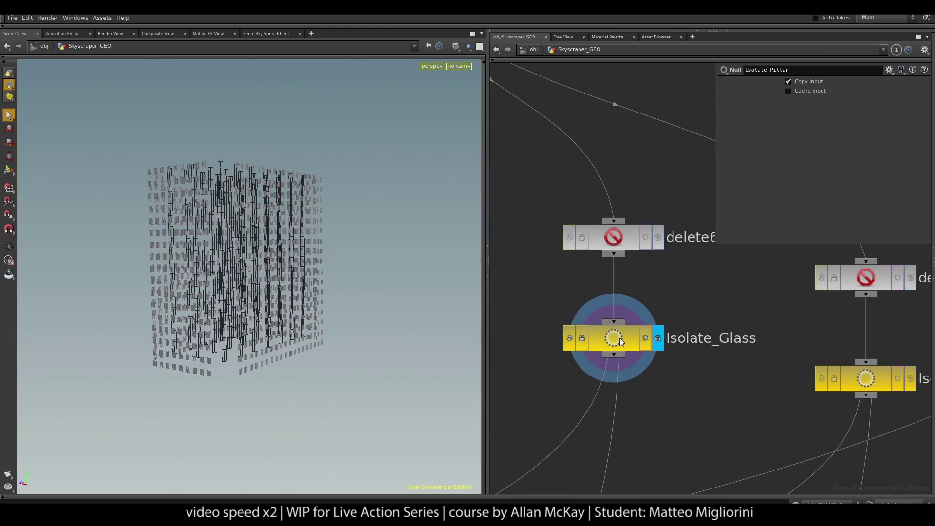
pyautogui.moveTo(868, 396); pyautogui.dragTo(635, 351, button='middle')
pyautogui.click(677, 333)
# Display the full Isolate_Wall geometry and orbit the building to see two faces.
pyautogui.moveTo(817, 402)
pyautogui.mouseDown(button='middle')
pyautogui.moveTo(602, 437)
pyautogui.moveTo(711, 381)
pyautogui.mouseUp(button='middle')
pyautogui.click(688, 357)
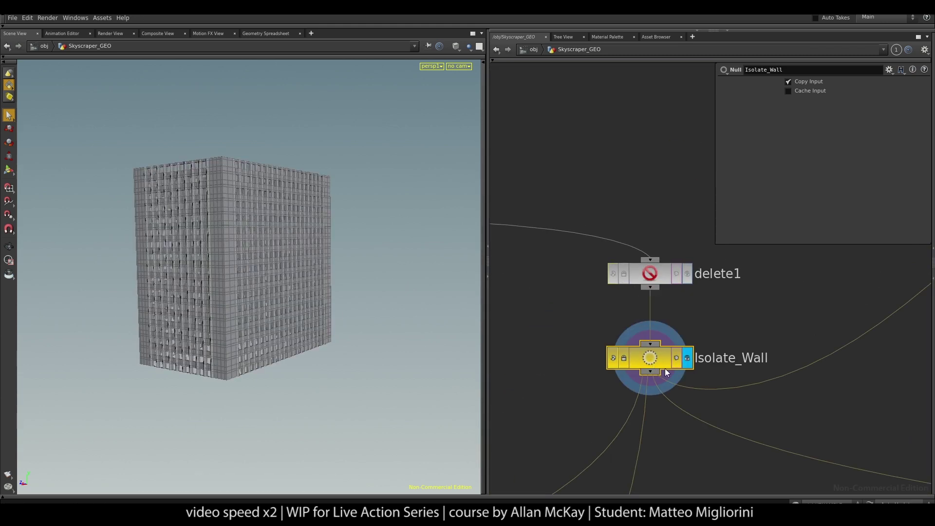
pyautogui.moveTo(252, 148); pyautogui.dragTo(246, 154)
pyautogui.scroll(3, 252, 78)
pyautogui.scroll(-2, 227, 66)
pyautogui.moveTo(316, 350)
pyautogui.mouseDown()
pyautogui.moveTo(332, 304)
pyautogui.moveTo(313, 298)
pyautogui.mouseUp()
pyautogui.moveTo(831, 461); pyautogui.dragTo(589, 407, button='middle')
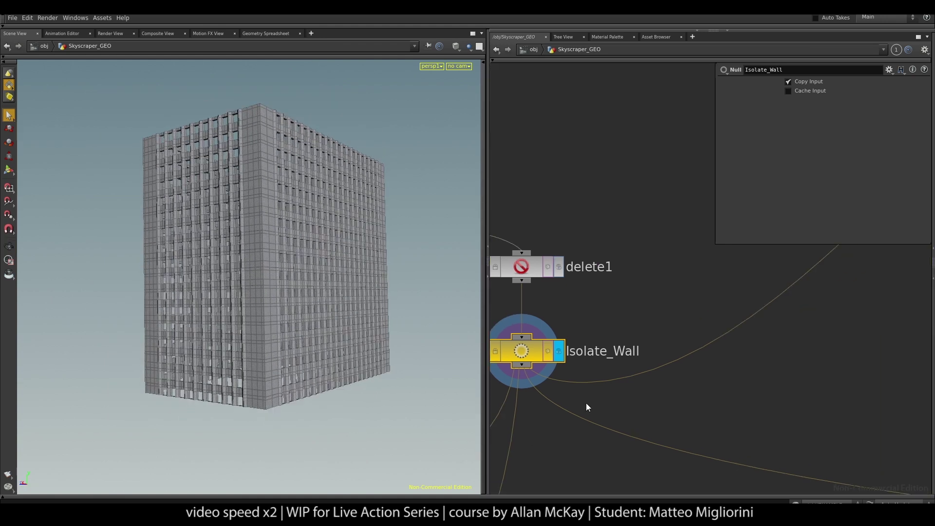
pyautogui.scroll(-5, 567, 383)
pyautogui.moveTo(820, 417); pyautogui.dragTo(714, 403, button='middle')
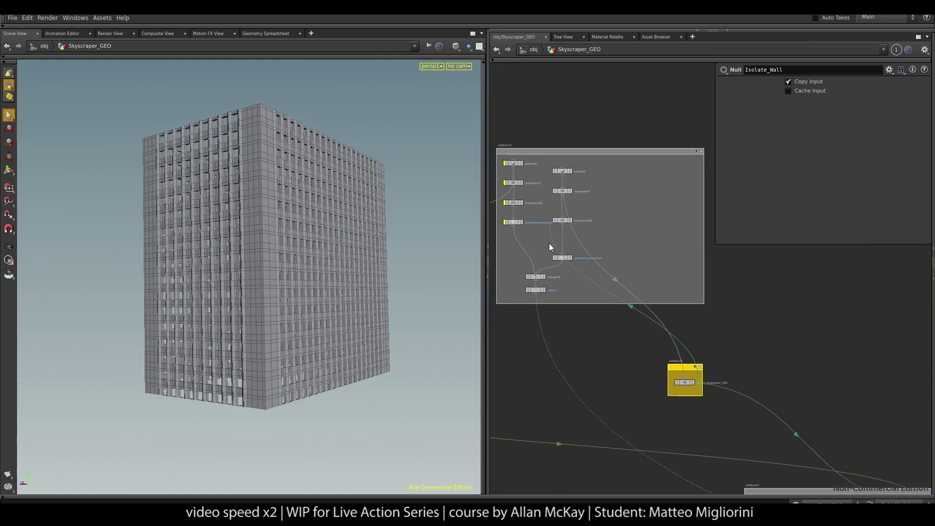
# Display transform30's sphere, pointsfromvolume2's points, and merge18's merged explosion points.
pyautogui.moveTo(841, 399); pyautogui.dragTo(714, 265, button='middle')
pyautogui.scroll(-4, 714, 265)
pyautogui.scroll(4, 590, 222)
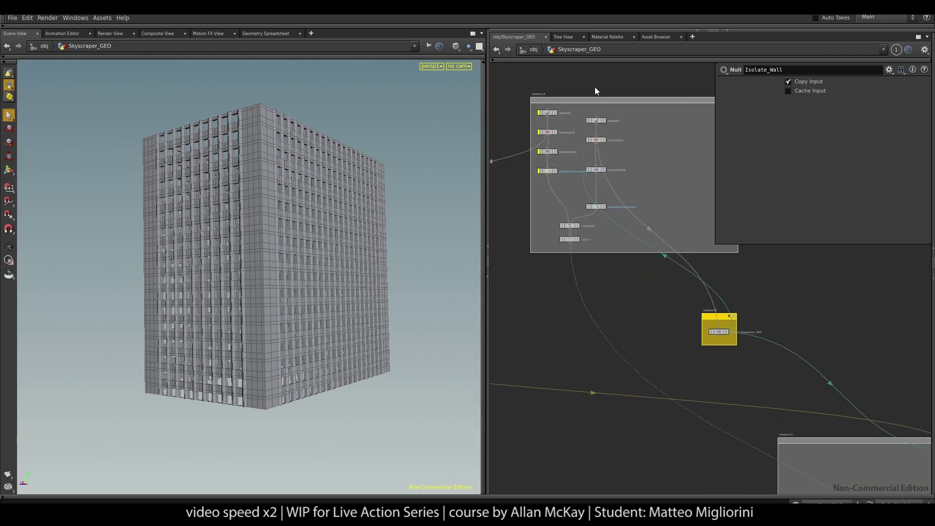
pyautogui.scroll(2, 595, 91)
pyautogui.click(607, 210)
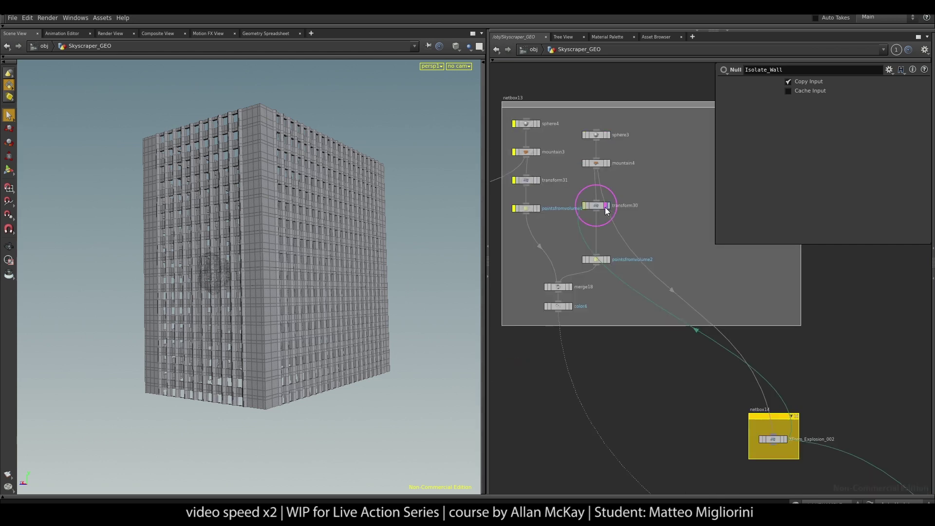
pyautogui.scroll(3, 598, 270)
pyautogui.click(610, 251)
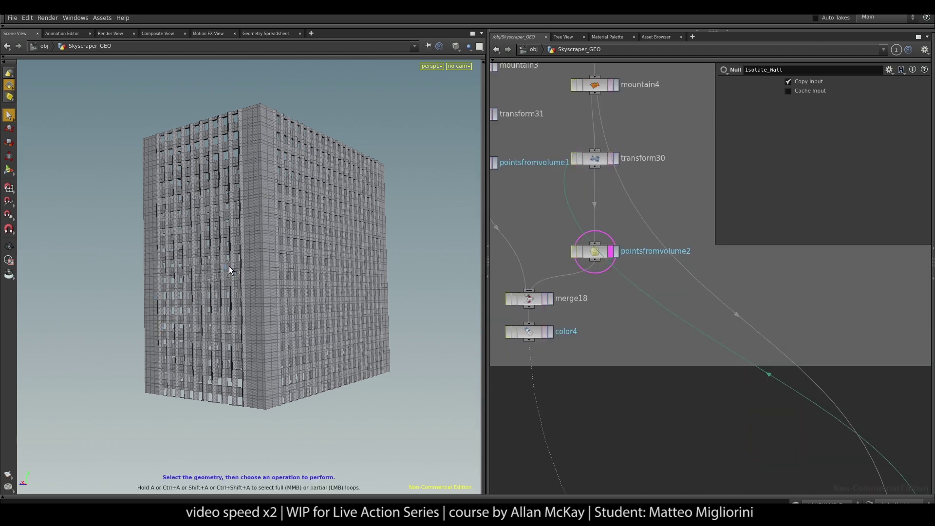
pyautogui.click(547, 301)
pyautogui.click(615, 254)
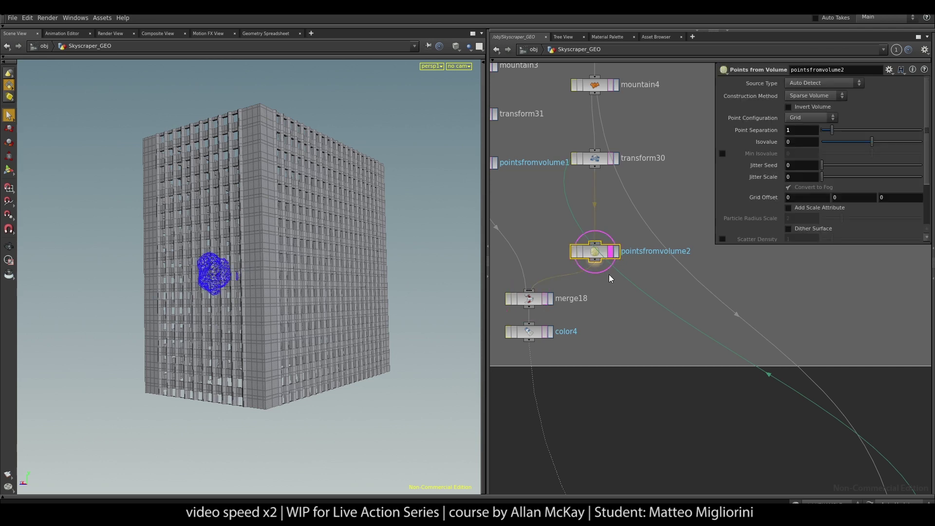
# Select and display the XForm_Explosion_002 transform node.
pyautogui.moveTo(699, 399); pyautogui.dragTo(607, 294, button='middle')
pyautogui.moveTo(841, 476); pyautogui.dragTo(715, 369, button='middle')
pyautogui.click(690, 364)
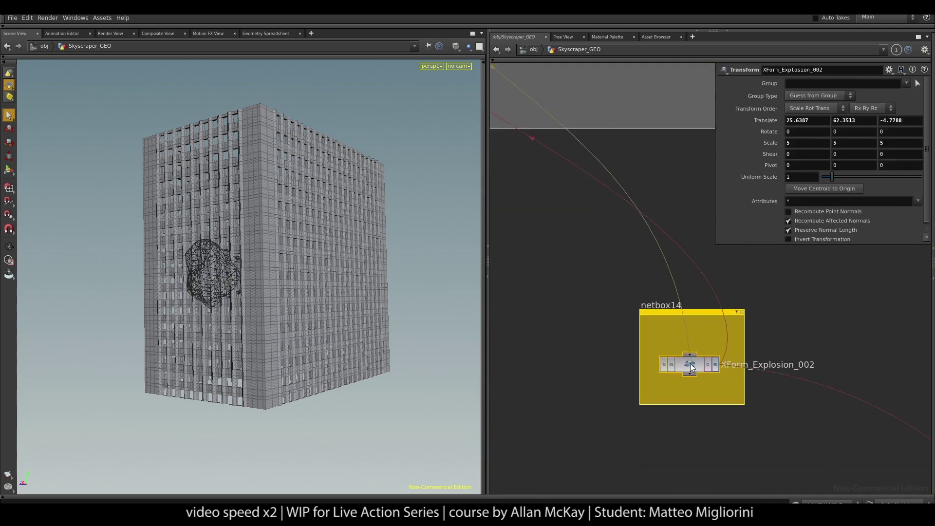
pyautogui.scroll(-3, 555, 317)
pyautogui.scroll(-3, 554, 318)
# Open the Explosion_002 group settings and orbit the building to view it.
pyautogui.moveTo(557, 332); pyautogui.dragTo(630, 310, button='middle')
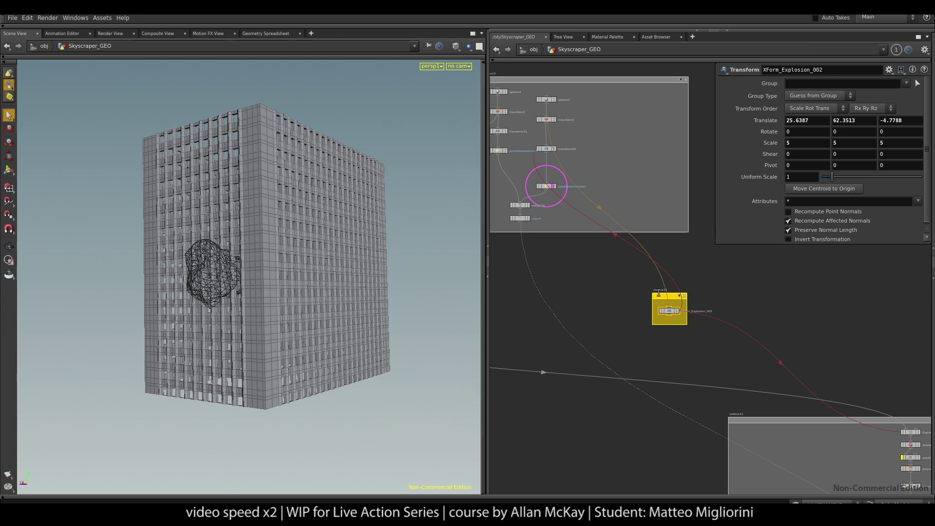
pyautogui.scroll(2, 659, 292)
pyautogui.scroll(-1, 661, 332)
pyautogui.moveTo(673, 354); pyautogui.dragTo(766, 323, button='middle')
pyautogui.scroll(3, 762, 351)
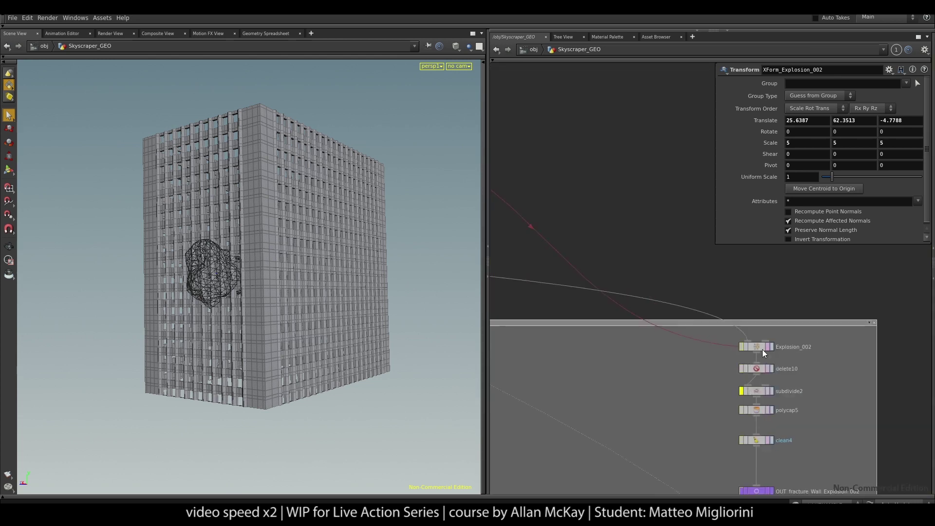
pyautogui.click(758, 353)
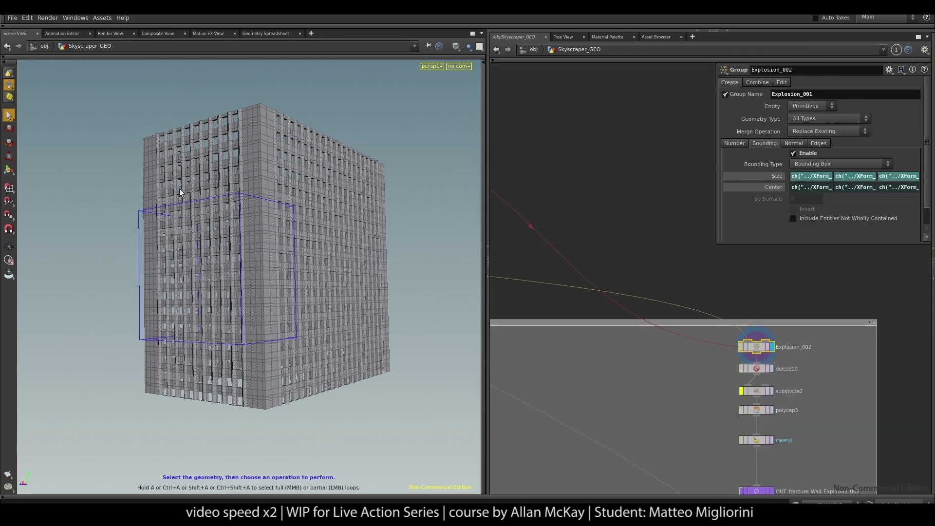
pyautogui.moveTo(171, 211); pyautogui.dragTo(208, 287)
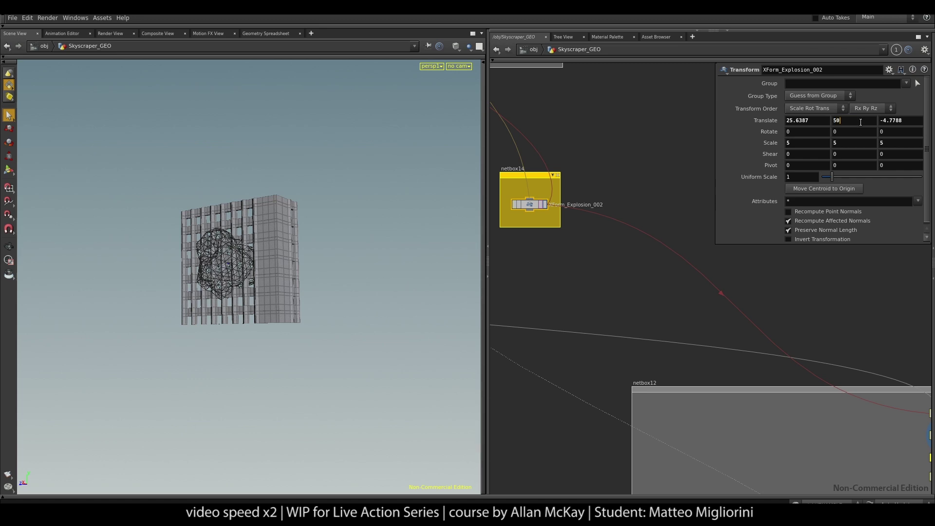
# Try explosion Y positions 50 and 80, restoring Y to 62.3513, with the tower as wireframe reference.
pyautogui.press('Return')
pyautogui.scroll(-3, 802, 234)
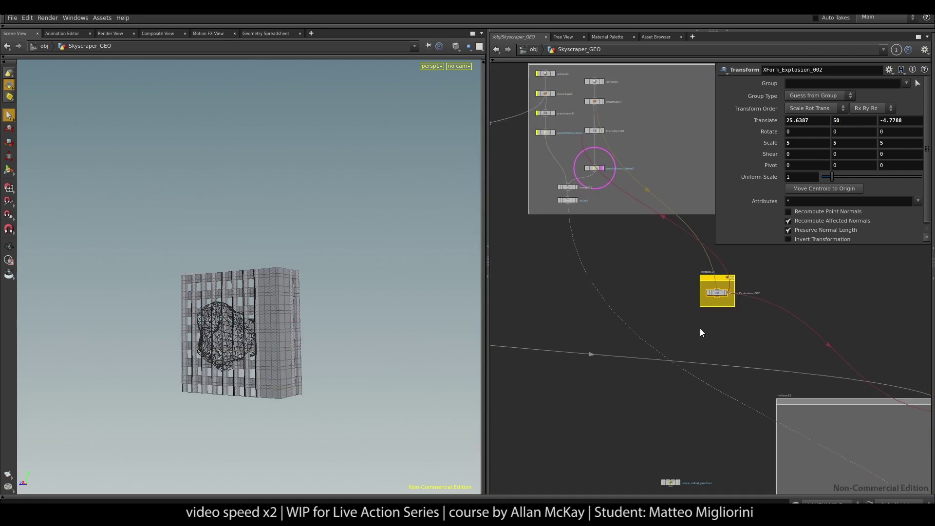
pyautogui.scroll(-2, 533, 328)
pyautogui.scroll(3, 804, 336)
pyautogui.scroll(2, 821, 337)
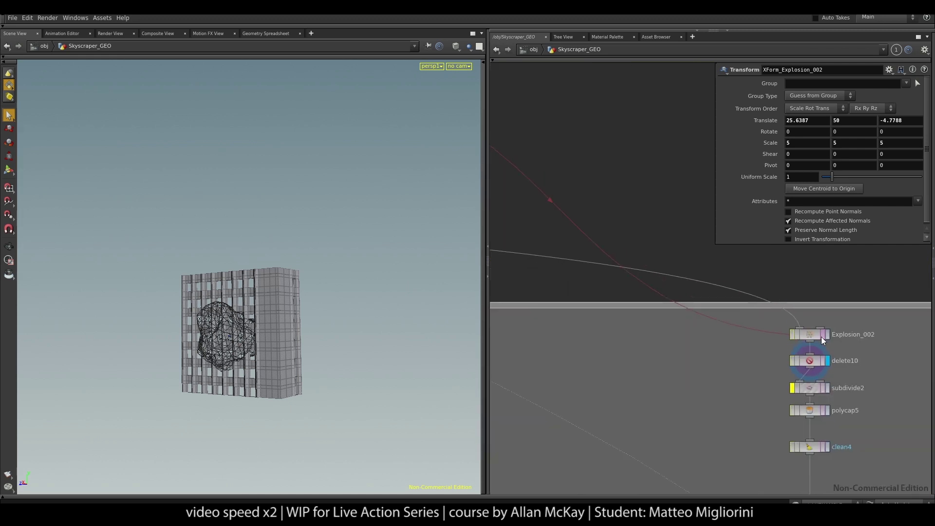
pyautogui.click(821, 337)
pyautogui.scroll(3, 626, 241)
pyautogui.scroll(-2, 709, 203)
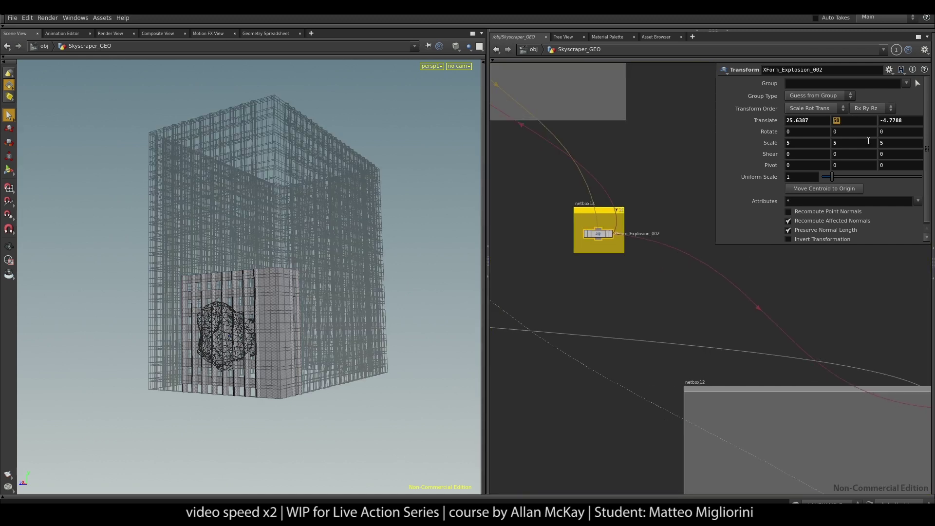
pyautogui.write('80')
pyautogui.press('Return')
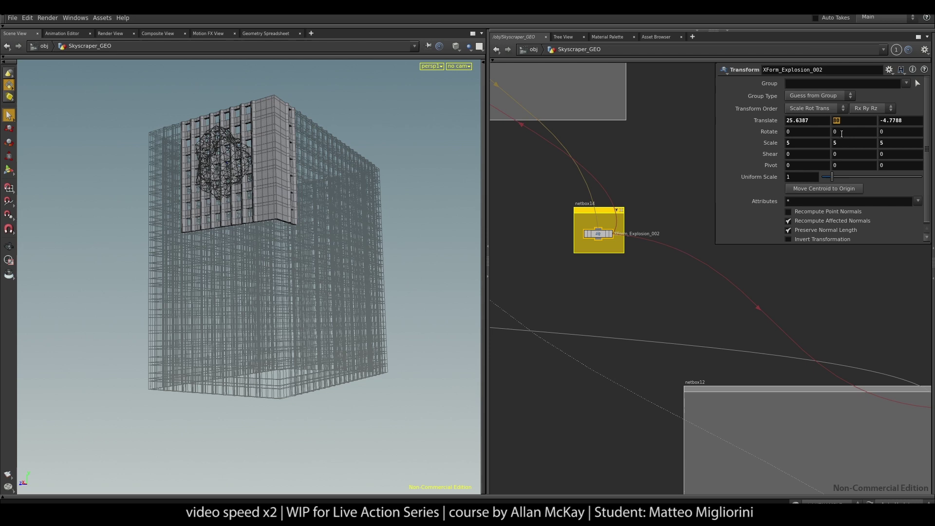
pyautogui.moveTo(841, 133); pyautogui.dragTo(757, 125, button='middle')
# Test X 5 (reverted to 25.6387), then move the explosion to Z -0.6 against the wall.
pyautogui.write('5')
pyautogui.press('Return')
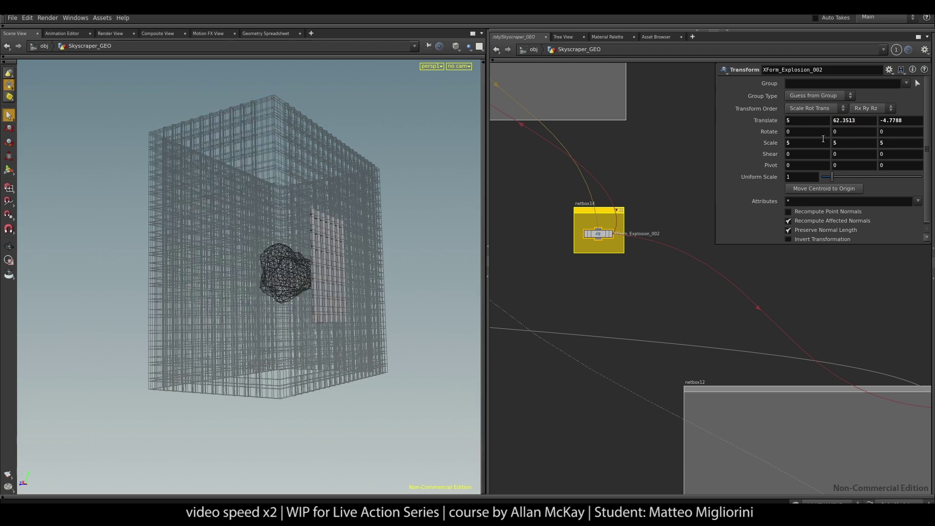
pyautogui.hotkey('ctrl', 'z')
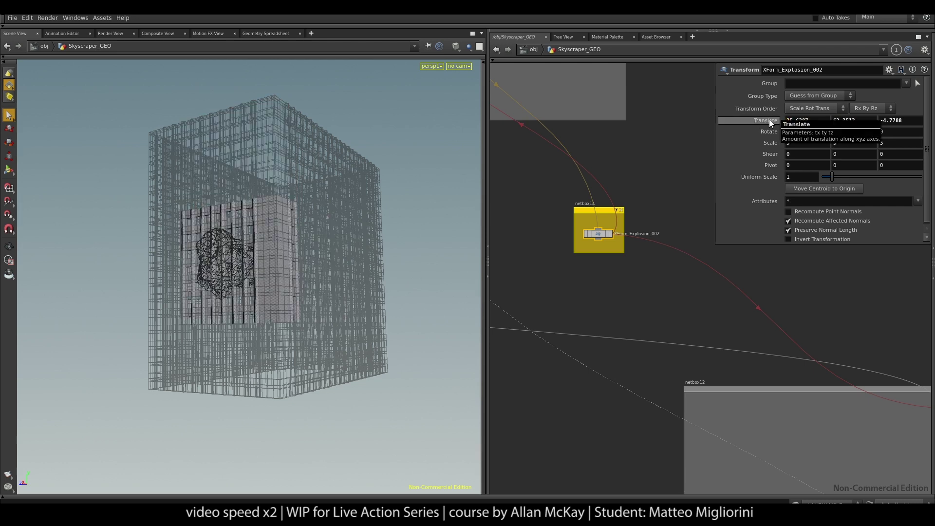
pyautogui.click(892, 120)
pyautogui.write('10')
pyautogui.press('Return')
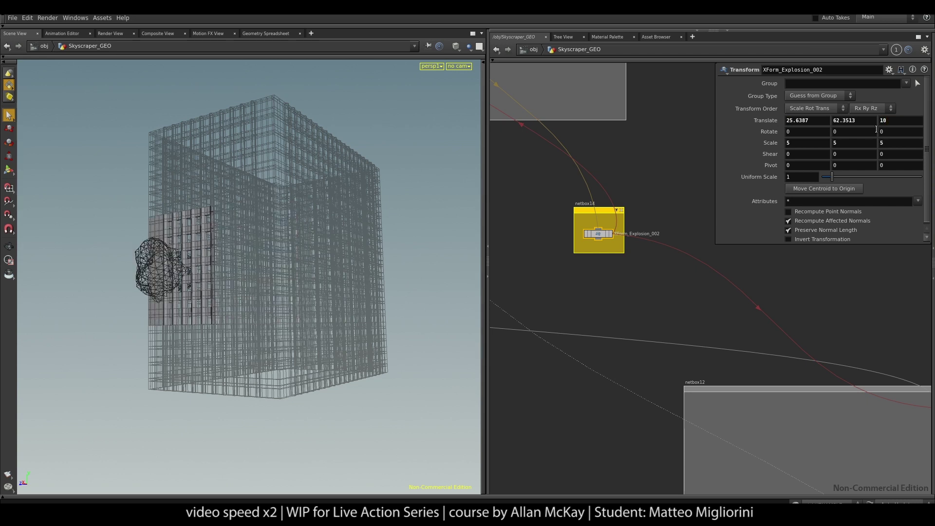
pyautogui.moveTo(905, 115)
pyautogui.mouseDown(button='middle')
pyautogui.moveTo(625, 223)
pyautogui.moveTo(903, 135)
pyautogui.mouseUp(button='middle')
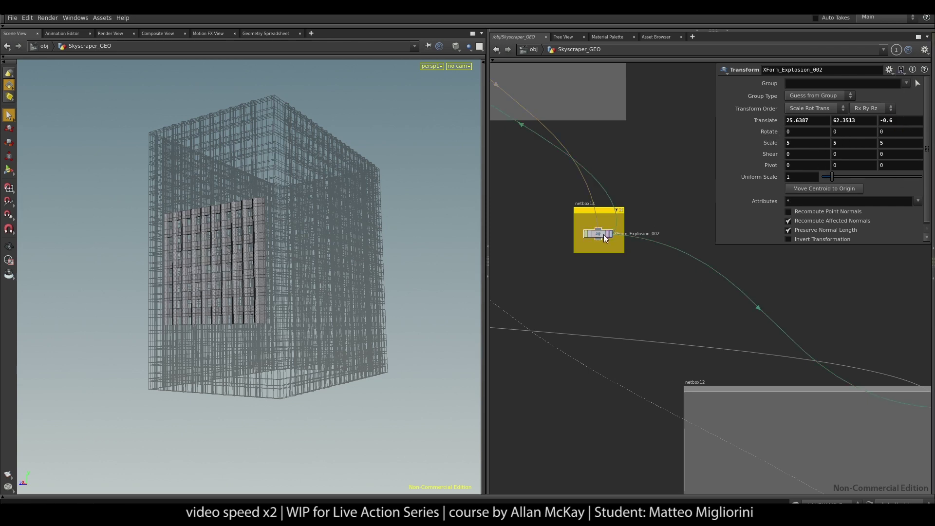
pyautogui.write('2')
# Test squashed explosion scales of Y 2, X 1 and Z 1.
pyautogui.press('Return')
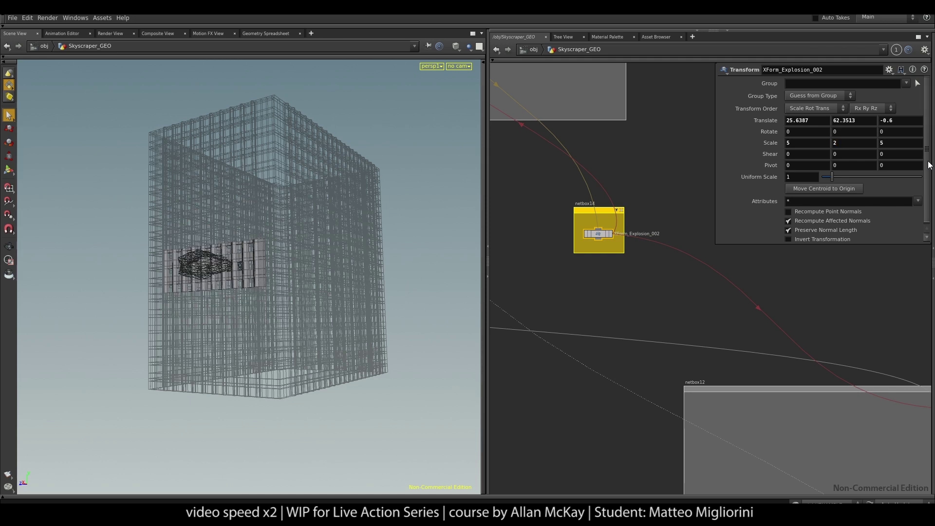
pyautogui.write('1')
pyautogui.press('Return')
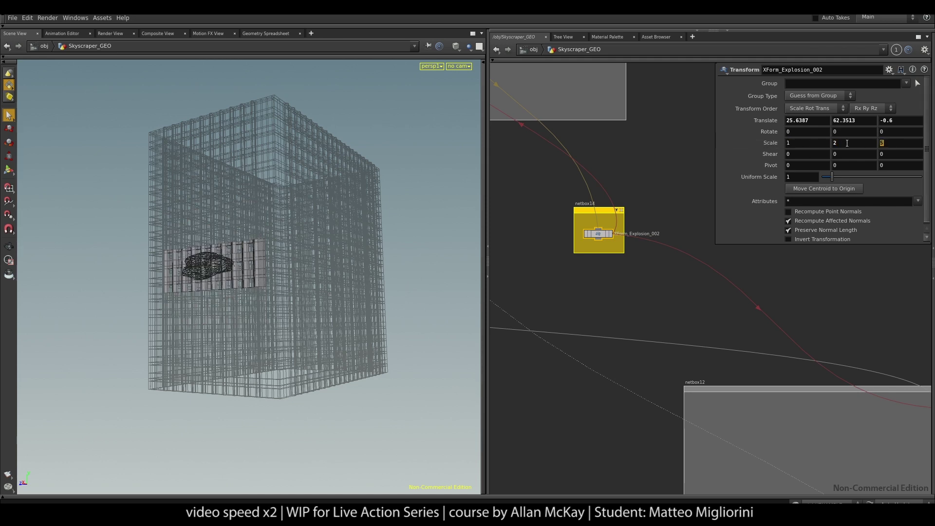
pyautogui.write('1')
pyautogui.press('Return')
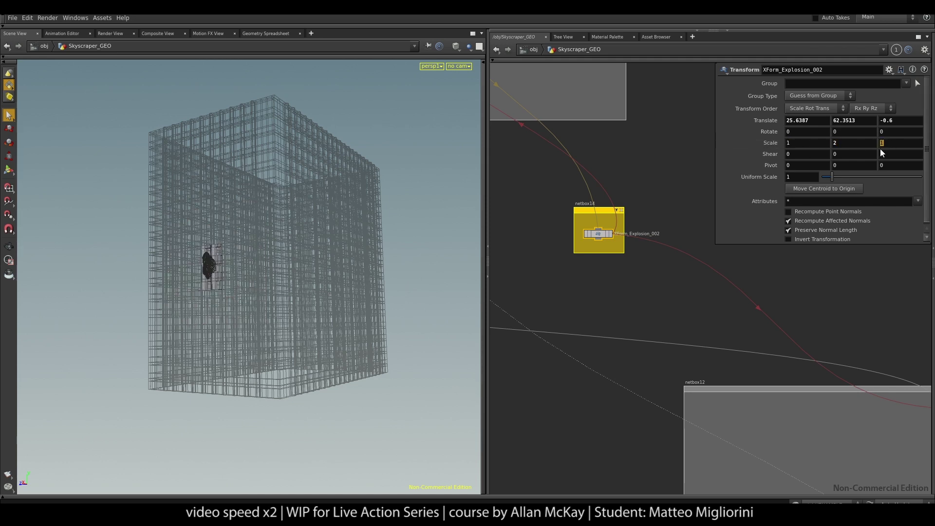
# After trying X scale 4, restore the explosion scale to 5, 5, 5.
pyautogui.write('5')
pyautogui.hotkey('shift', 'Tab')
pyautogui.write('8')
pyautogui.press('Return')
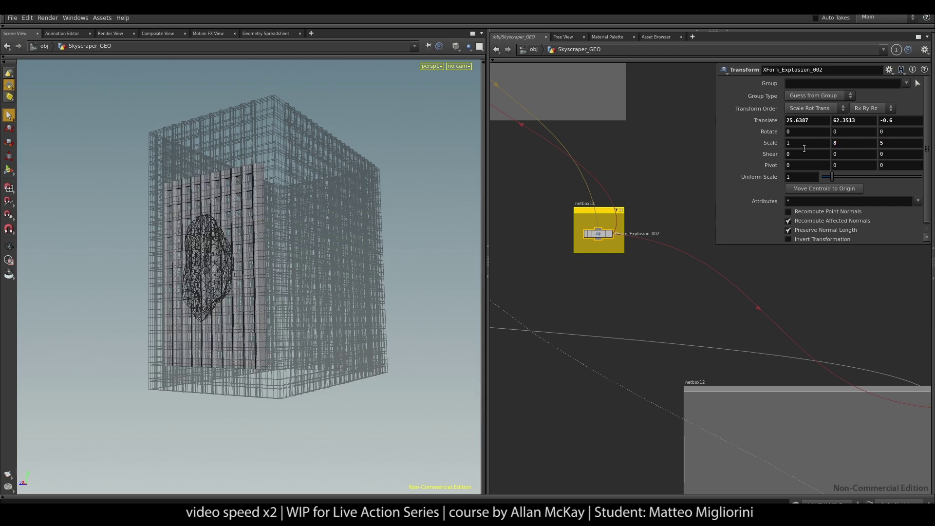
pyautogui.write('4')
pyautogui.press('Return')
pyautogui.write('5')
pyautogui.press('Tab')
pyautogui.write('5')
pyautogui.press('Return')
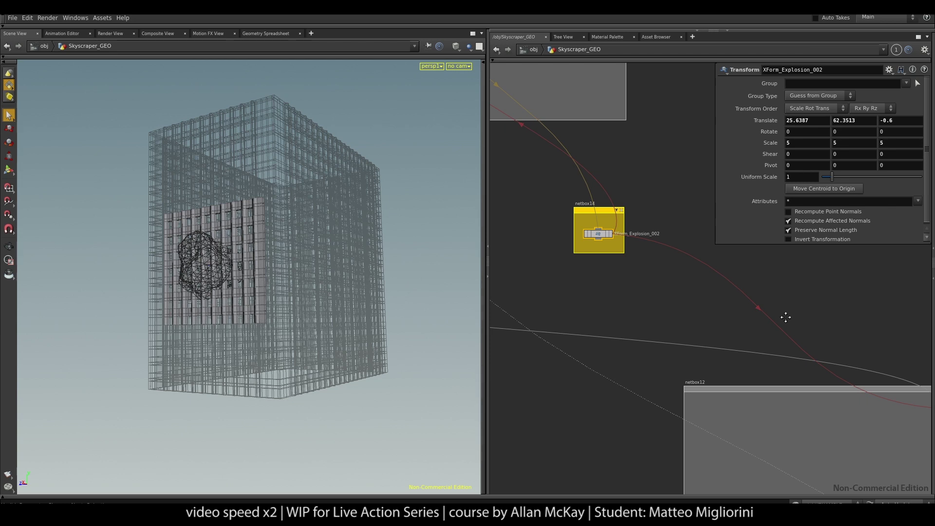
pyautogui.moveTo(757, 309); pyautogui.dragTo(580, 260, button='middle')
# Clear Explosion_002's template flag to hide its wireframe and frame the wall.
pyautogui.click(581, 260)
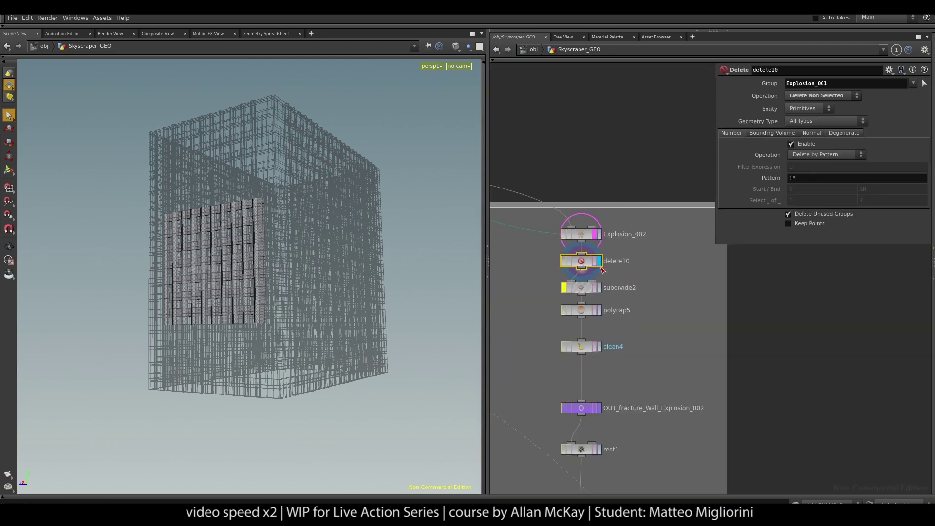
pyautogui.click(595, 234)
pyautogui.moveTo(112, 282); pyautogui.dragTo(234, 292, button='middle')
pyautogui.scroll(3, 211, 288)
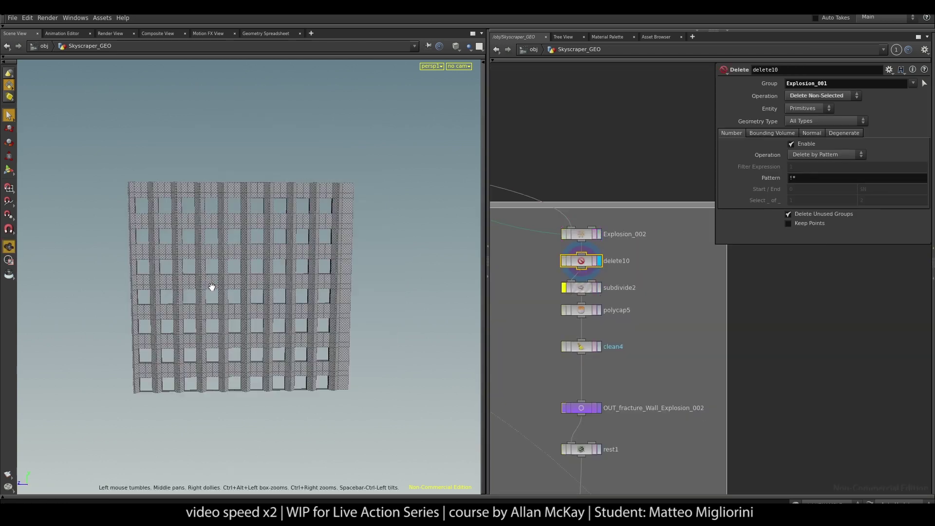
pyautogui.scroll(3, 211, 288)
pyautogui.scroll(-2, 418, 328)
pyautogui.scroll(-2, 378, 320)
pyautogui.scroll(-1, 363, 302)
# Display the displaced wall output with its warped window grid, framing the colour nodes.
pyautogui.moveTo(621, 336)
pyautogui.mouseDown(button='middle')
pyautogui.moveTo(625, 252)
pyautogui.moveTo(594, 199)
pyautogui.mouseUp(button='middle')
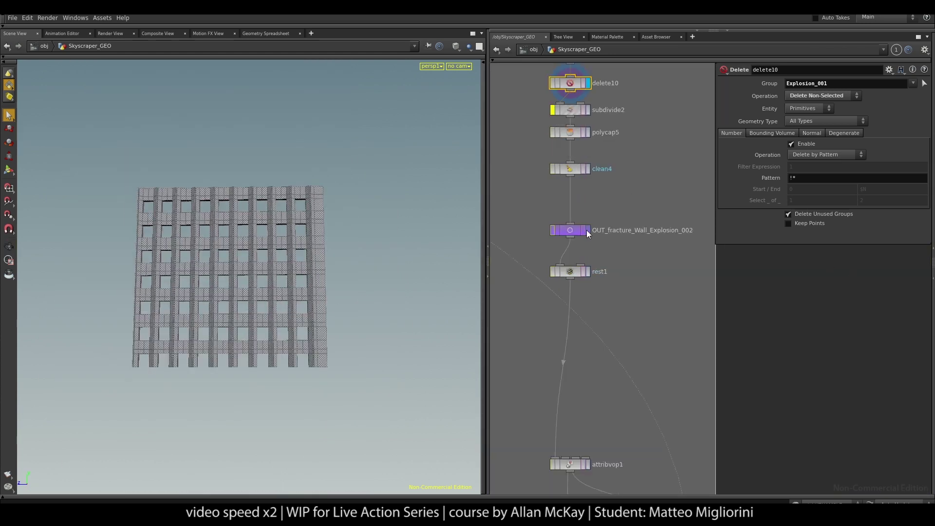
pyautogui.click(585, 230)
pyautogui.moveTo(596, 256); pyautogui.dragTo(616, 136, button='middle')
pyautogui.scroll(-3, 583, 199)
pyautogui.scroll(2, 630, 151)
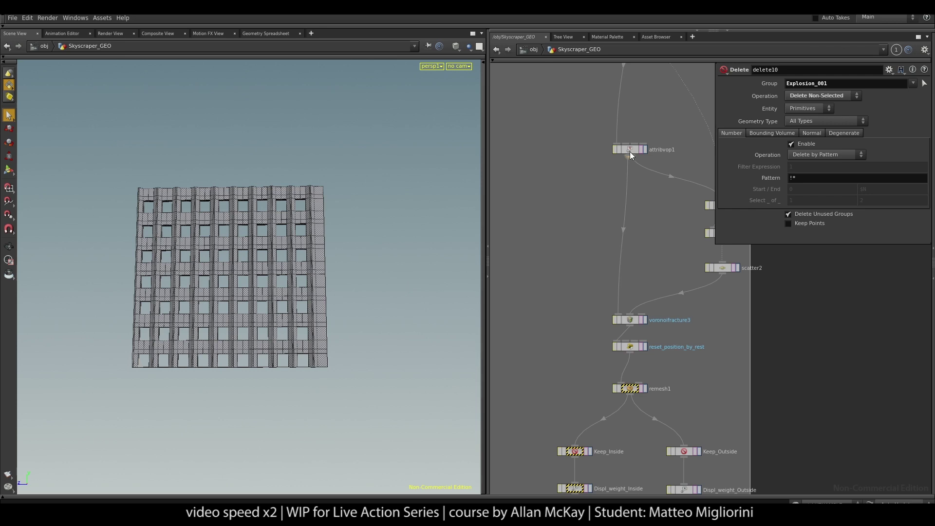
pyautogui.scroll(3, 630, 151)
pyautogui.moveTo(341, 166); pyautogui.dragTo(341, 249, button='middle')
pyautogui.scroll(3, 341, 249)
pyautogui.scroll(1, 279, 265)
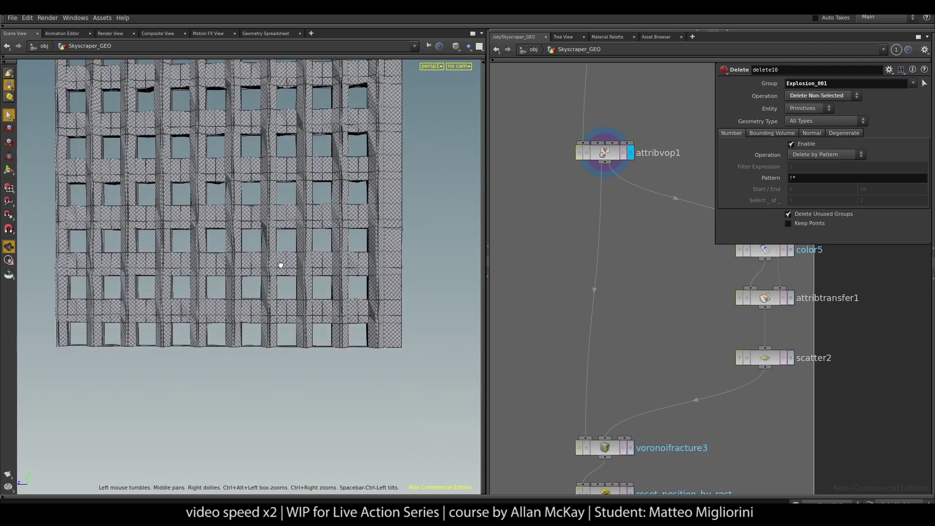
pyautogui.scroll(-2, 836, 363)
pyautogui.scroll(-1, 836, 362)
pyautogui.moveTo(837, 362); pyautogui.dragTo(752, 488, button='middle')
# Show the wall in constant black, then its red explosion mask with pointsfromvolume2 templated.
pyautogui.click(685, 328)
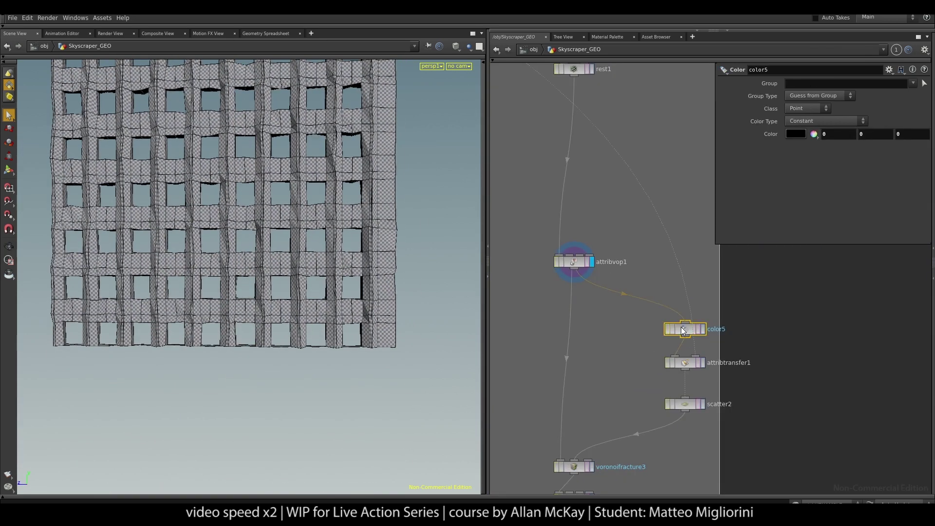
pyautogui.moveTo(685, 328); pyautogui.dragTo(651, 332)
pyautogui.click(670, 332)
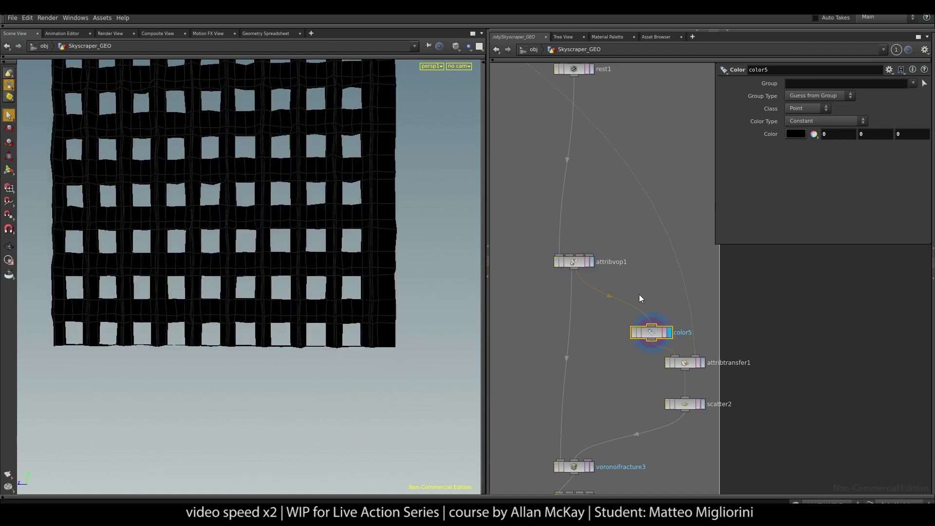
pyautogui.click(700, 364)
pyautogui.scroll(-3, 800, 342)
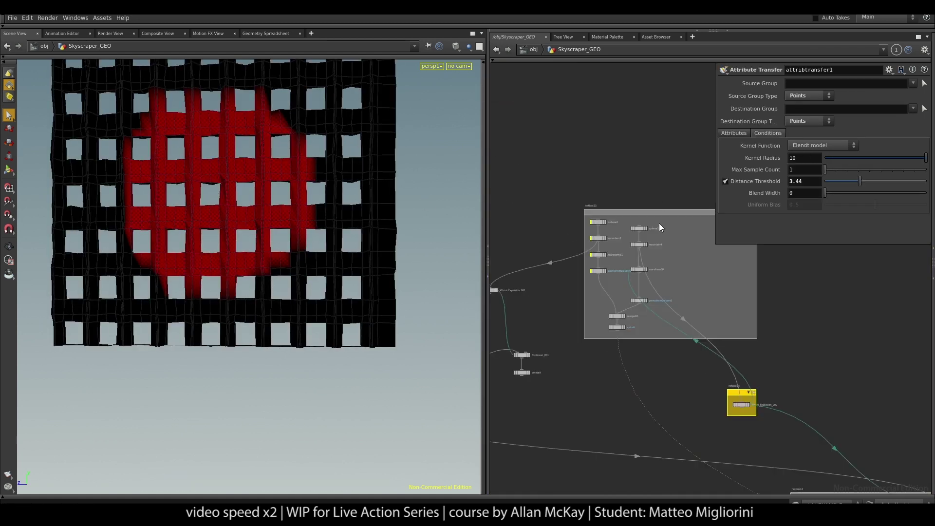
pyautogui.scroll(5, 643, 258)
pyautogui.click(636, 383)
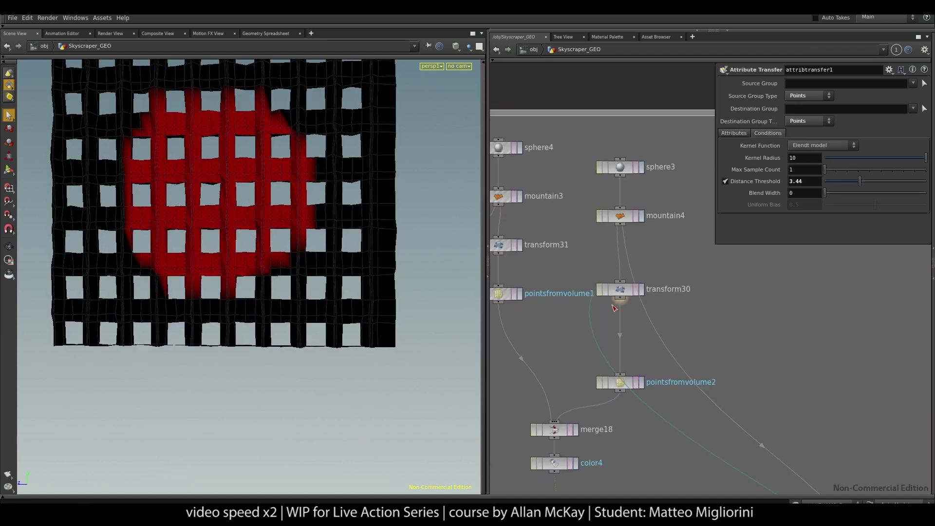
pyautogui.scroll(-5, 615, 308)
pyautogui.scroll(3, 645, 248)
pyautogui.scroll(3, 646, 249)
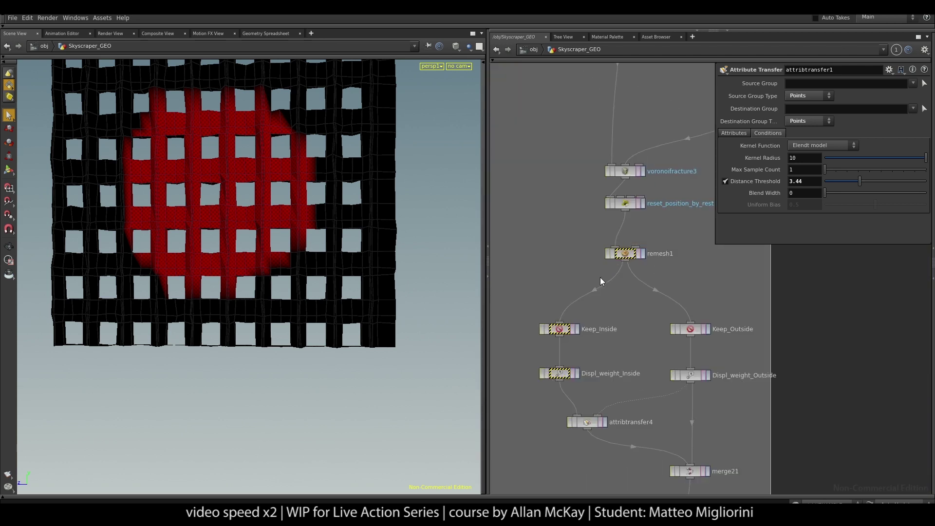
pyautogui.scroll(-2, 806, 271)
pyautogui.scroll(-3, 729, 448)
pyautogui.scroll(2, 626, 453)
pyautogui.scroll(2, 652, 203)
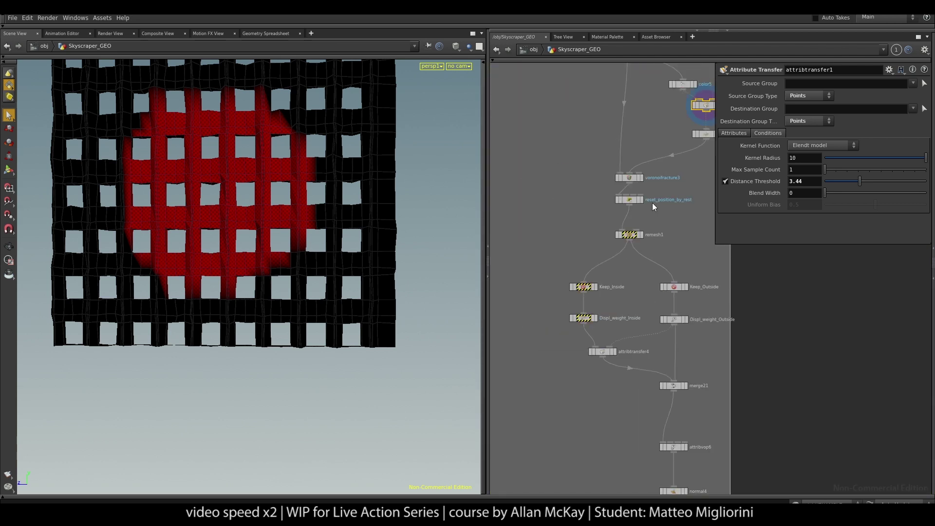
pyautogui.click(641, 177)
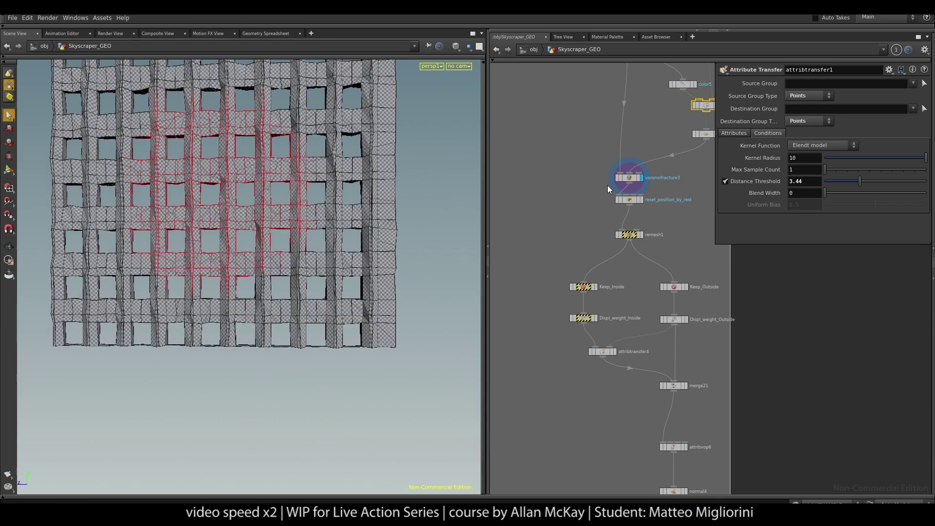
pyautogui.scroll(5, 248, 146)
pyautogui.scroll(3, 635, 187)
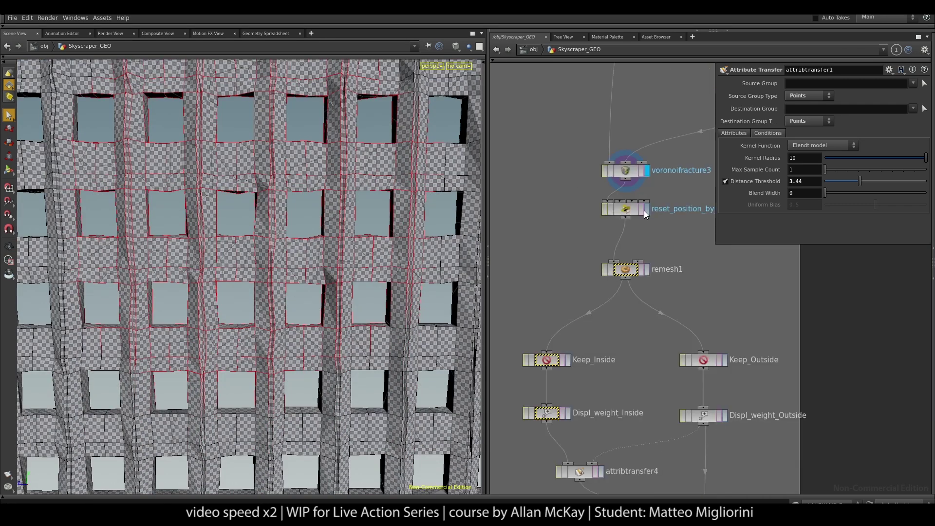
pyautogui.click(647, 208)
pyautogui.click(628, 214)
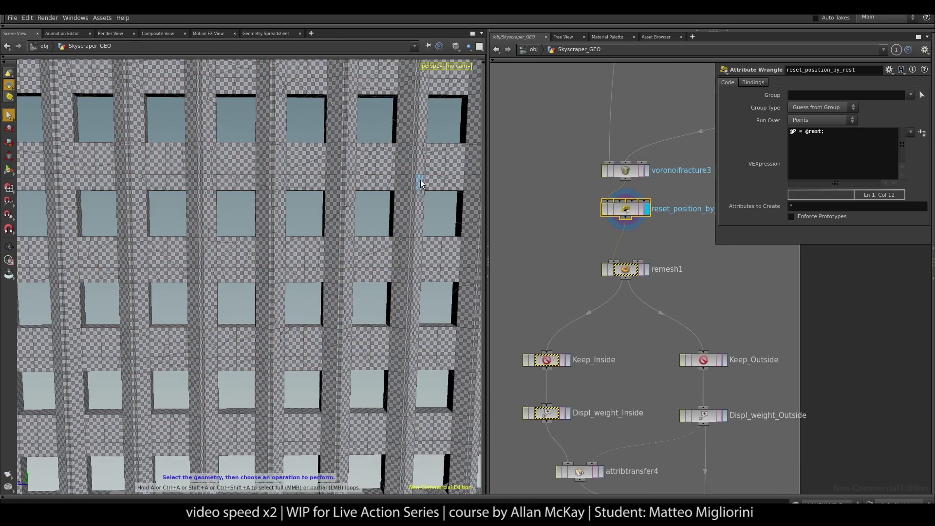
# Display visualize1 and orbit the fragments coloured by the Displ attribute.
pyautogui.scroll(-5, 599, 244)
pyautogui.scroll(5, 564, 335)
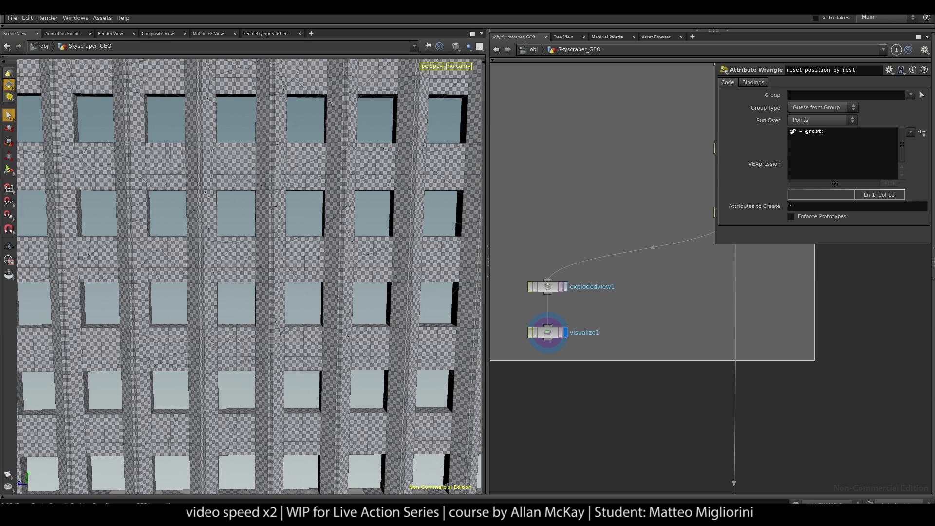
pyautogui.click(566, 332)
pyautogui.moveTo(220, 203)
pyautogui.mouseDown()
pyautogui.moveTo(197, 261)
pyautogui.moveTo(259, 267)
pyautogui.moveTo(244, 273)
pyautogui.mouseUp()
pyautogui.scroll(-3, 618, 411)
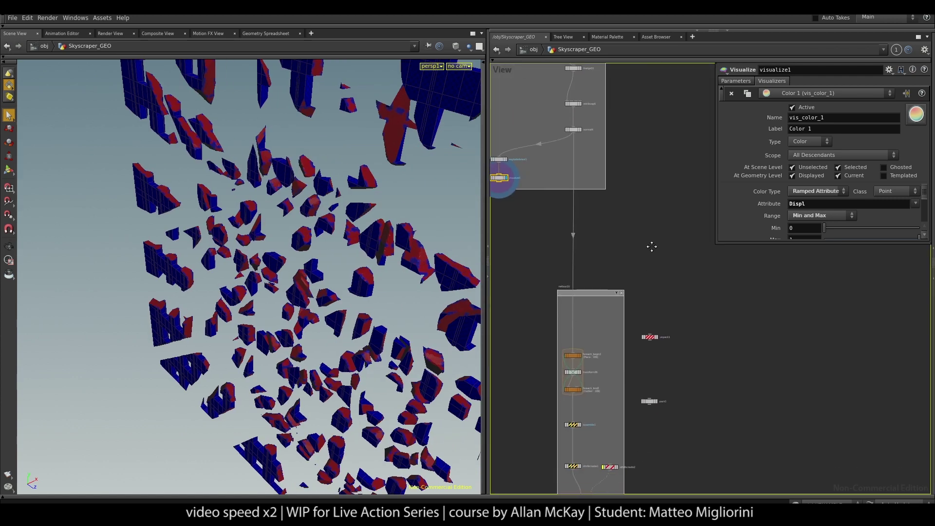
pyautogui.scroll(3, 612, 292)
# View normal4's intact wall from the front, then display explodedview1.
pyautogui.click(685, 318)
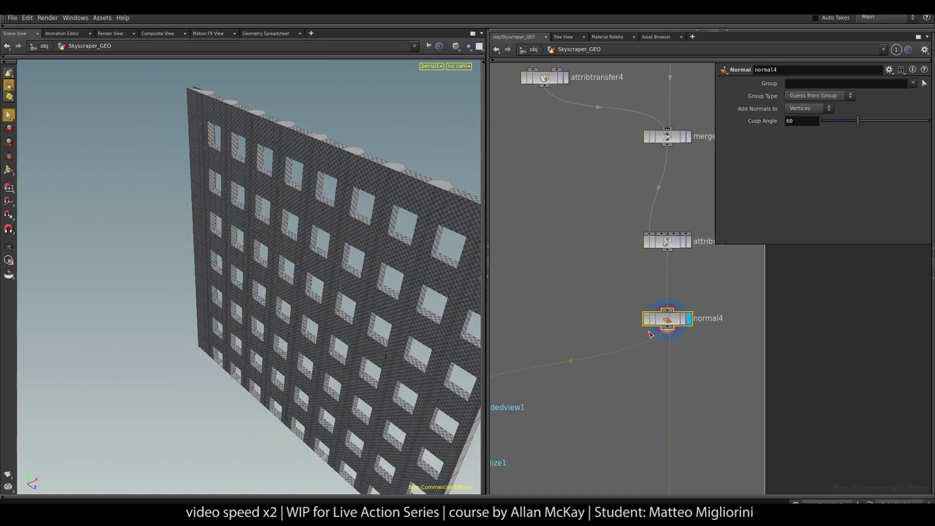
pyautogui.scroll(2, 682, 390)
pyautogui.moveTo(413, 231); pyautogui.dragTo(359, 171)
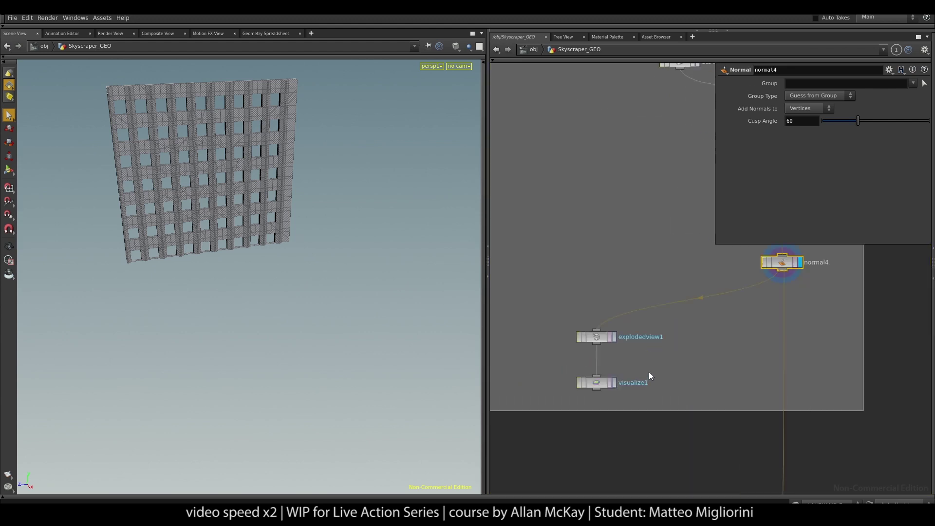
pyautogui.click(607, 330)
# Dolly close to the exploded pieces and template subdivide2 (OpenSubdiv Bilinear, depth 3) as wireframe.
pyautogui.click(591, 329)
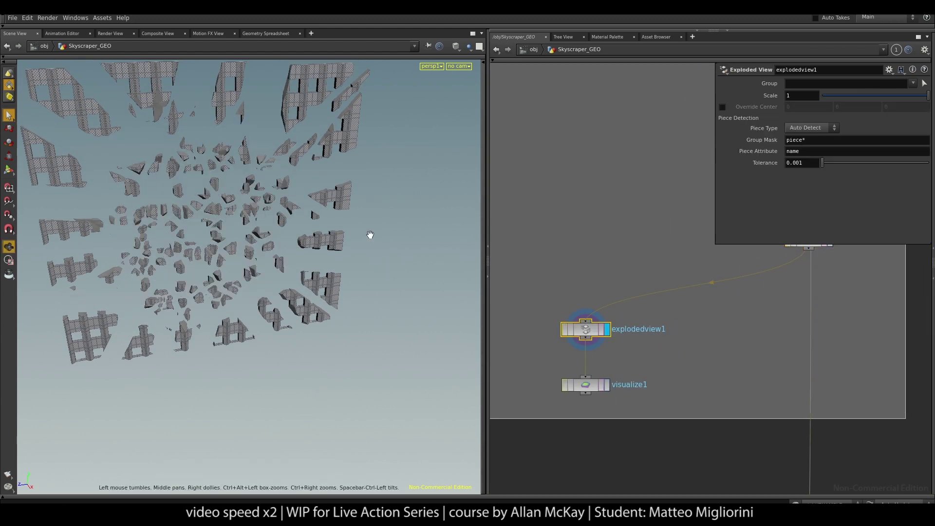
pyautogui.moveTo(371, 235); pyautogui.dragTo(213, 223)
pyautogui.moveTo(213, 223)
pyautogui.mouseDown(button='right')
pyautogui.moveTo(287, 269)
pyautogui.moveTo(178, 236)
pyautogui.moveTo(94, 309)
pyautogui.moveTo(322, 293)
pyautogui.moveTo(278, 282)
pyautogui.moveTo(349, 301)
pyautogui.moveTo(273, 230)
pyautogui.moveTo(254, 252)
pyautogui.mouseUp(button='right')
pyautogui.scroll(-3, 730, 318)
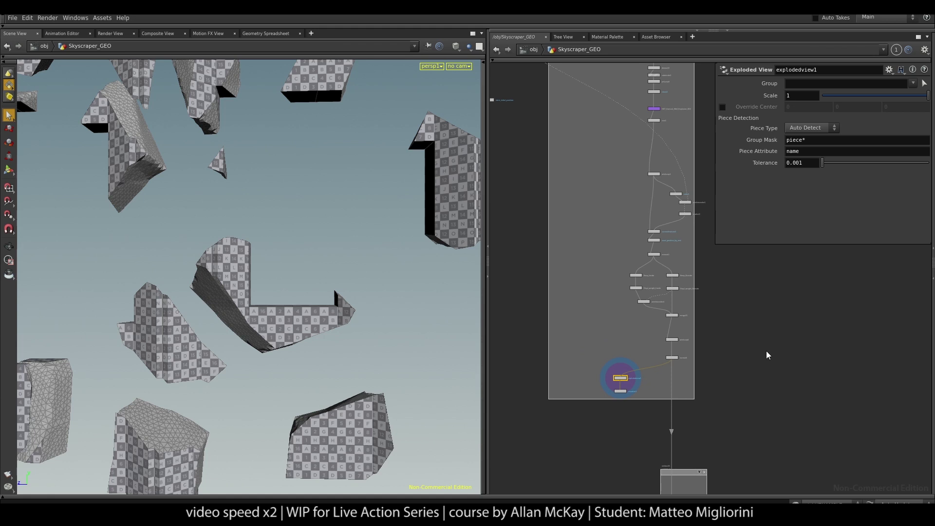
pyautogui.scroll(2, 640, 202)
pyautogui.scroll(2, 609, 210)
pyautogui.click(571, 230)
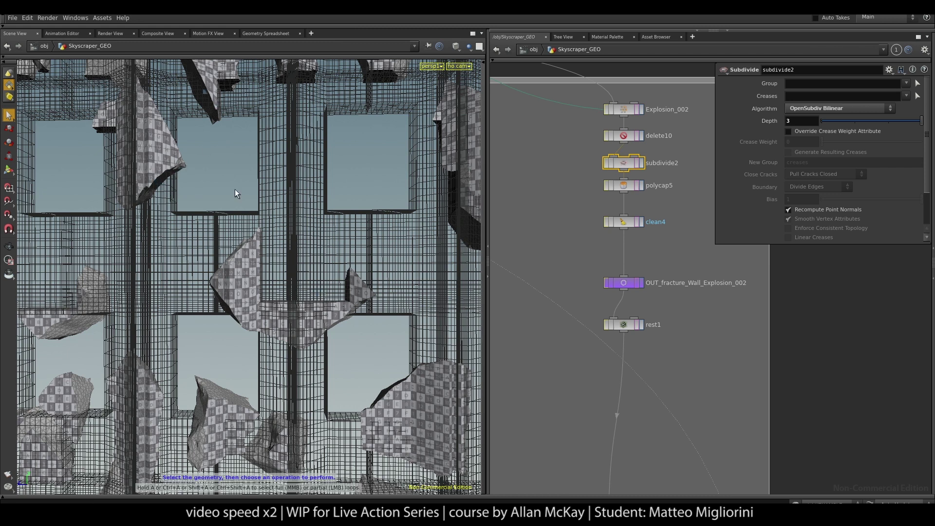
pyautogui.scroll(3, 180, 224)
pyautogui.scroll(3, 184, 224)
pyautogui.scroll(3, 344, 211)
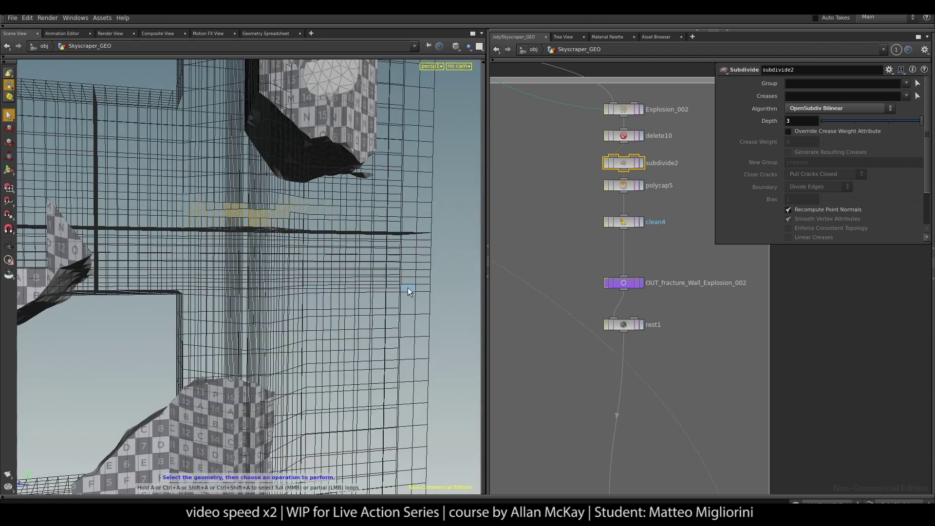
pyautogui.press('Escape')
pyautogui.moveTo(291, 273); pyautogui.dragTo(356, 257)
pyautogui.moveTo(356, 257)
pyautogui.mouseDown(button='middle')
pyautogui.moveTo(355, 246)
pyautogui.moveTo(246, 236)
pyautogui.moveTo(256, 215)
pyautogui.mouseUp(button='middle')
pyautogui.scroll(-5, 245, 212)
pyautogui.scroll(-2, 243, 216)
pyautogui.scroll(3, 327, 257)
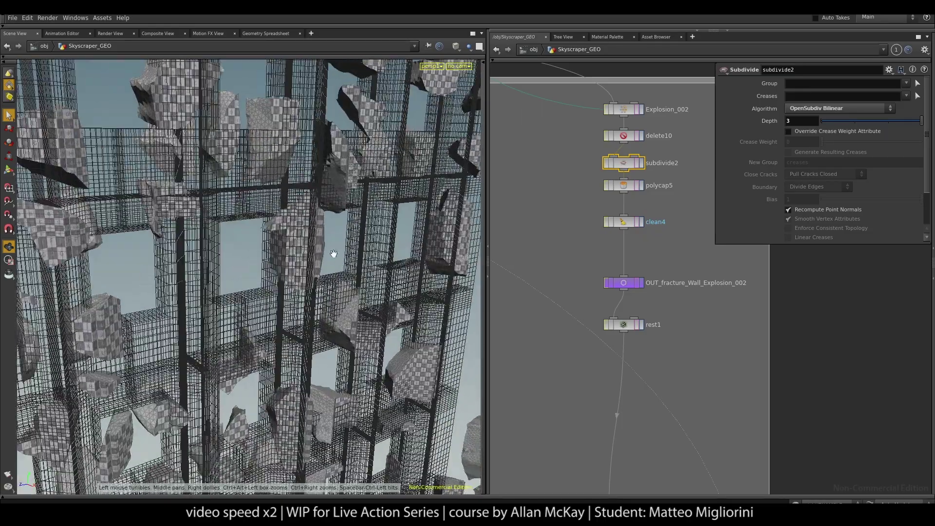
pyautogui.scroll(2, 317, 247)
pyautogui.scroll(2, 317, 244)
pyautogui.scroll(2, 317, 244)
pyautogui.press('s')
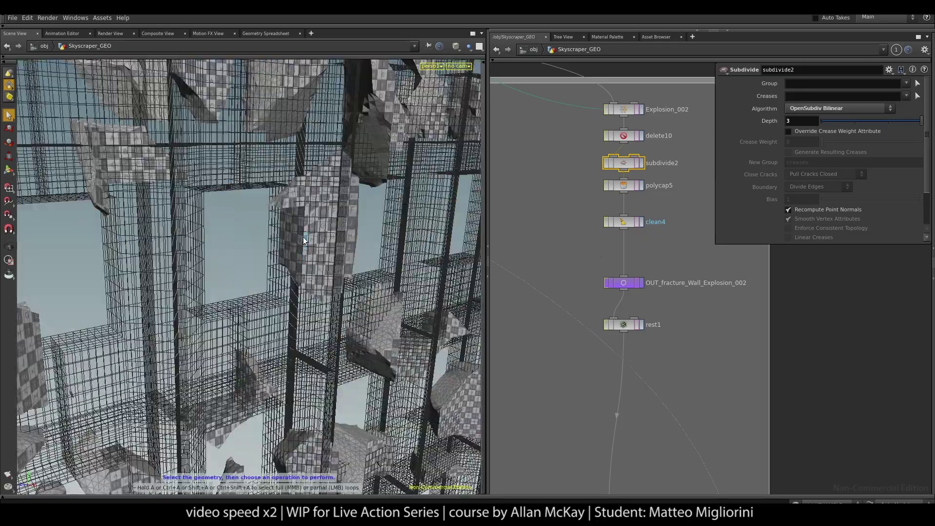
pyautogui.scroll(-3, 830, 289)
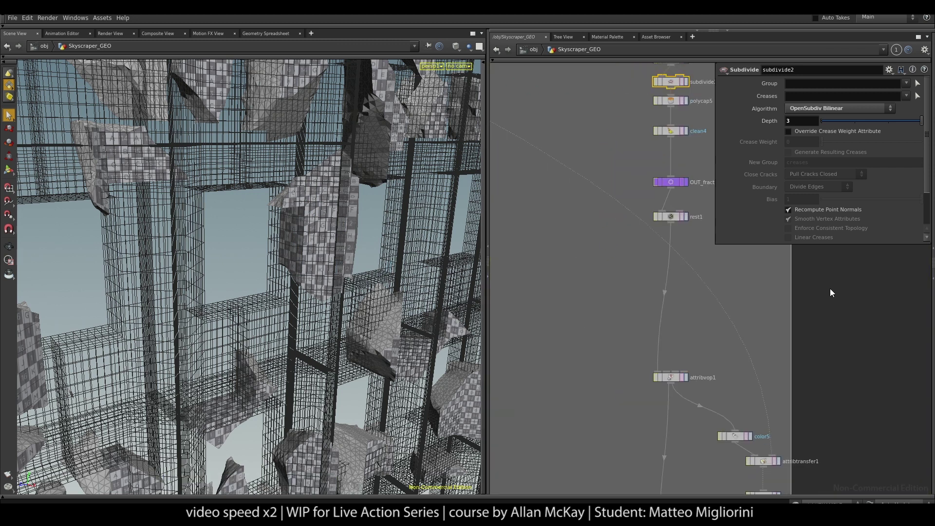
pyautogui.scroll(-2, 830, 288)
pyautogui.scroll(-2, 779, 292)
pyautogui.scroll(5, 642, 365)
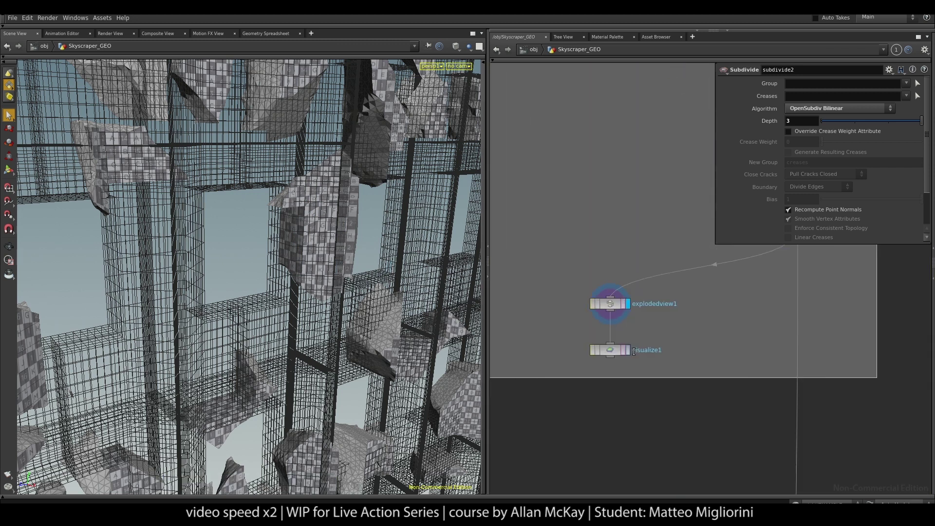
# Display explodedview1 alone and orbit around the scattered pieces.
pyautogui.click(611, 302)
pyautogui.moveTo(407, 217)
pyautogui.mouseDown()
pyautogui.moveTo(335, 280)
pyautogui.moveTo(271, 300)
pyautogui.moveTo(273, 256)
pyautogui.moveTo(321, 343)
pyautogui.mouseUp()
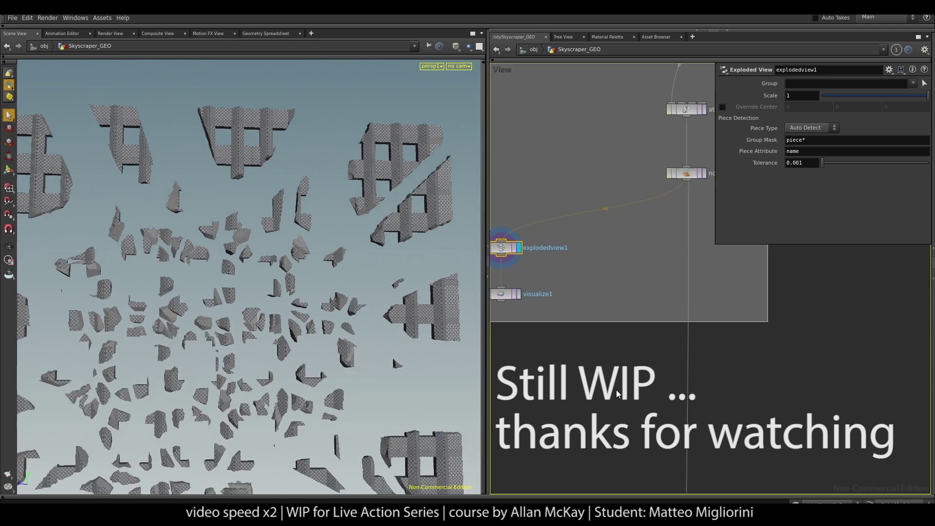
pyautogui.scroll(-5, 618, 400)
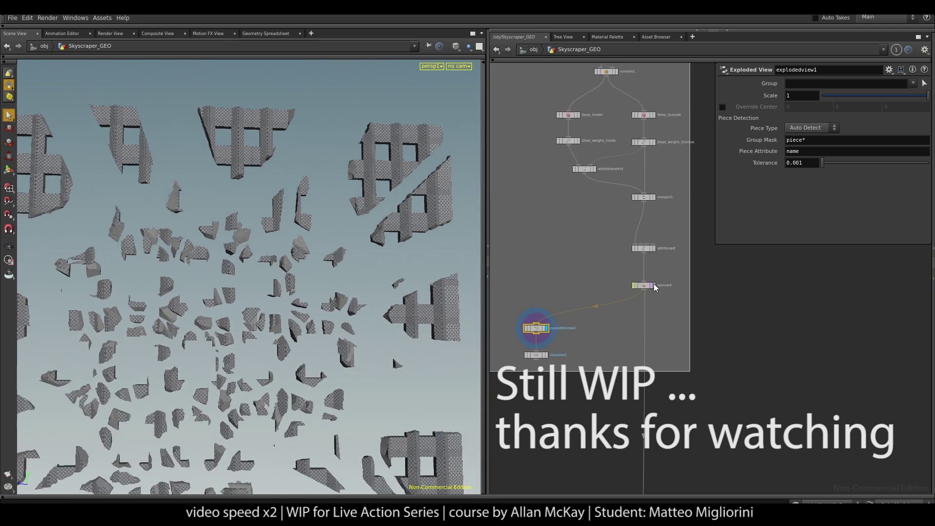
# Display normal4's intact windowed wall and turn it to face the camera.
pyautogui.moveTo(714, 438); pyautogui.dragTo(662, 320, button='middle')
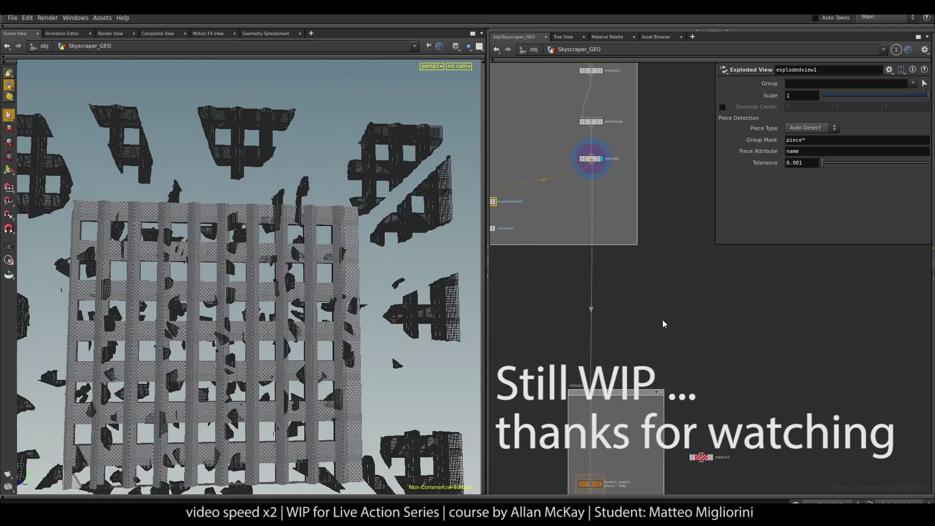
pyautogui.click(598, 166)
pyautogui.scroll(-3, 653, 220)
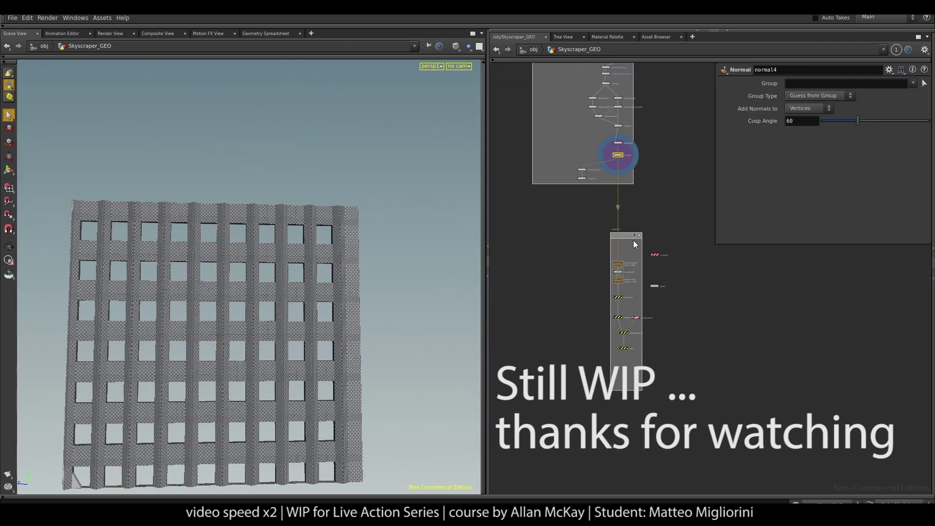
pyautogui.moveTo(341, 292); pyautogui.dragTo(419, 293)
pyautogui.moveTo(468, 323)
pyautogui.mouseDown()
pyautogui.moveTo(190, 317)
pyautogui.moveTo(229, 321)
pyautogui.moveTo(244, 292)
pyautogui.mouseUp()
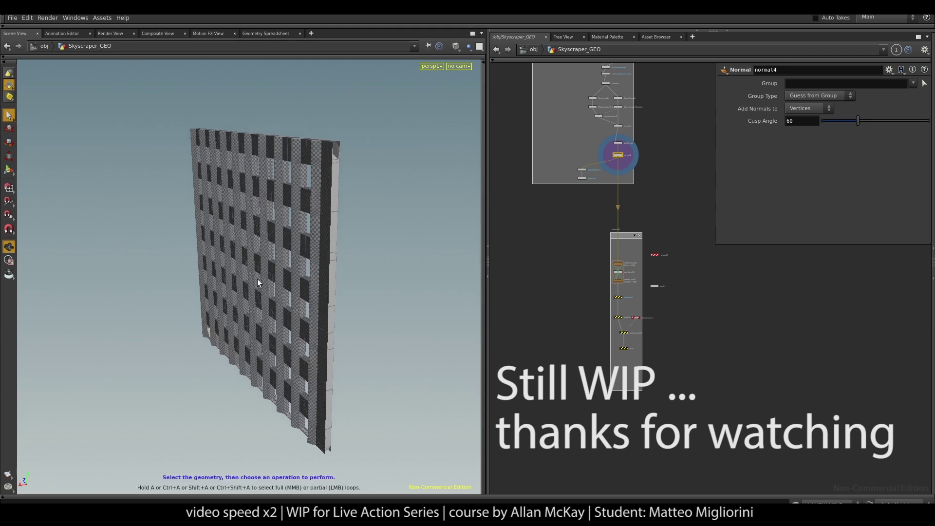